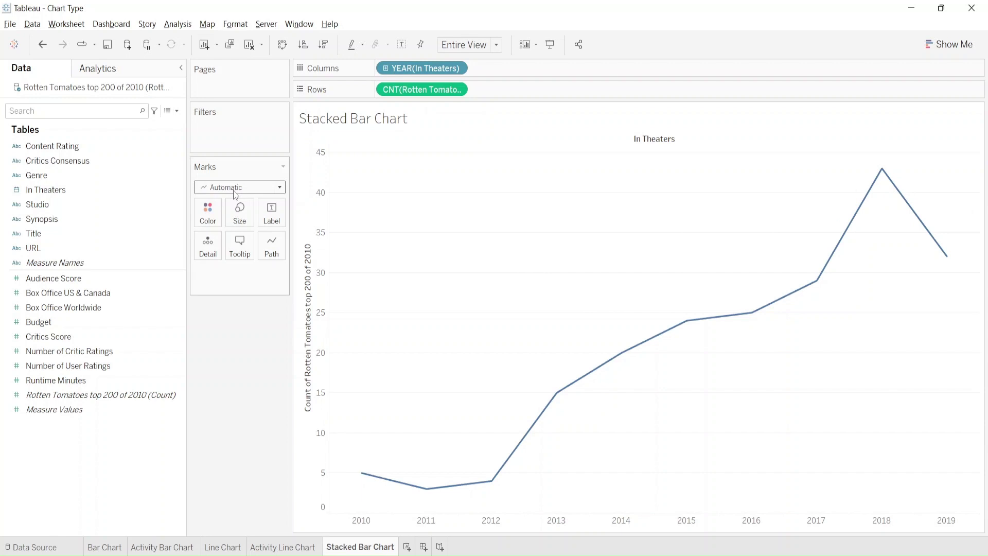
Change the Stacked Bar Chart worksheet's mark type to Bar and color the bars by Genre.
left_click(234, 192)
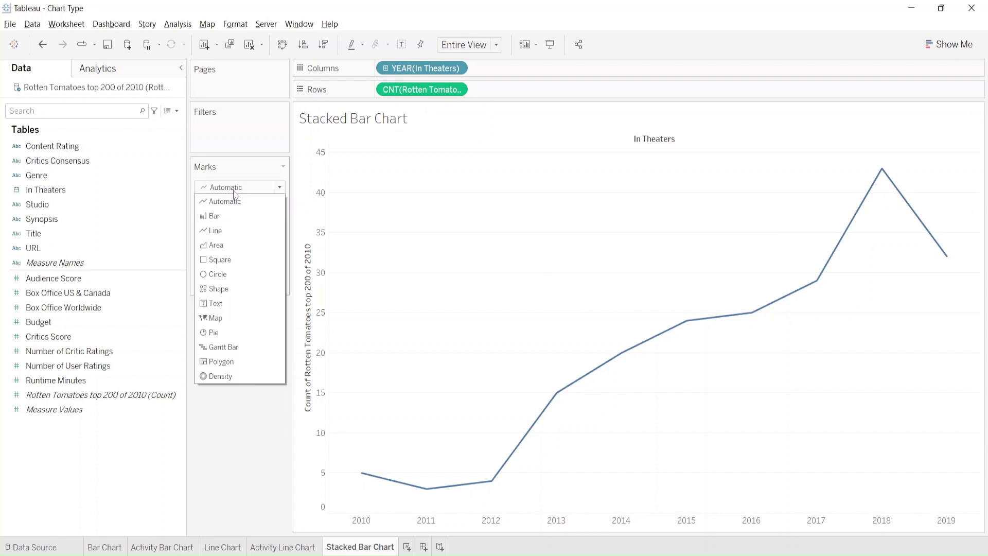
left_click(224, 216)
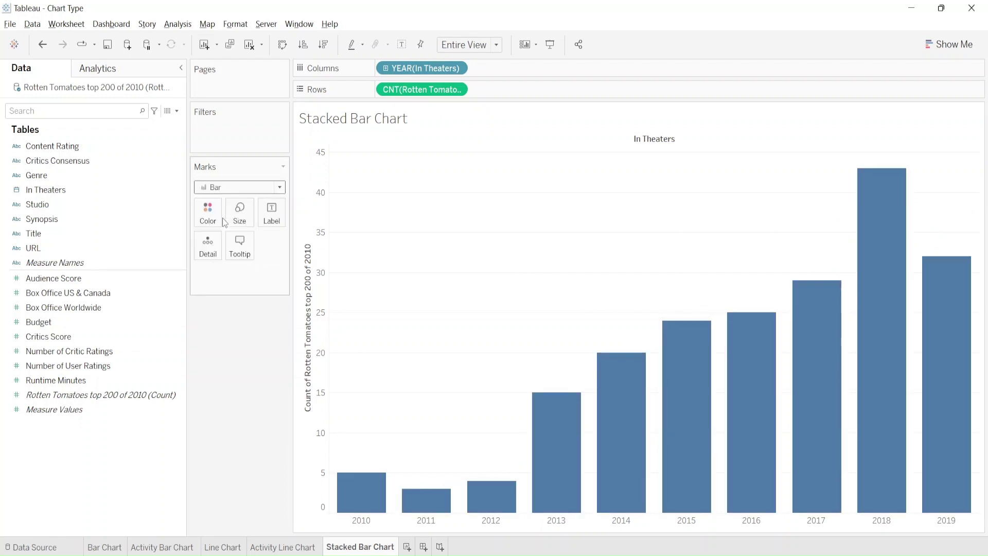
mouse_move(379, 505)
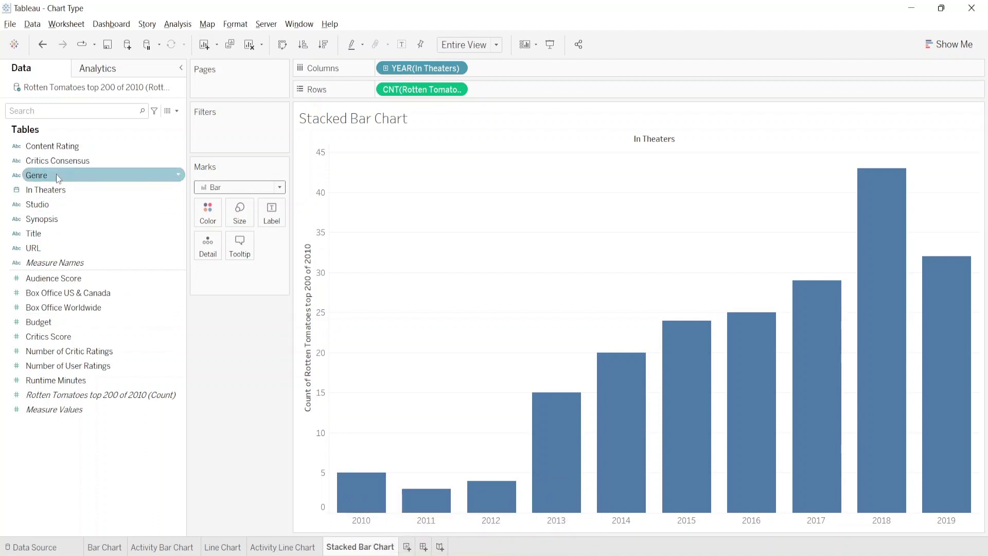
left_click_drag(33, 184, 208, 216)
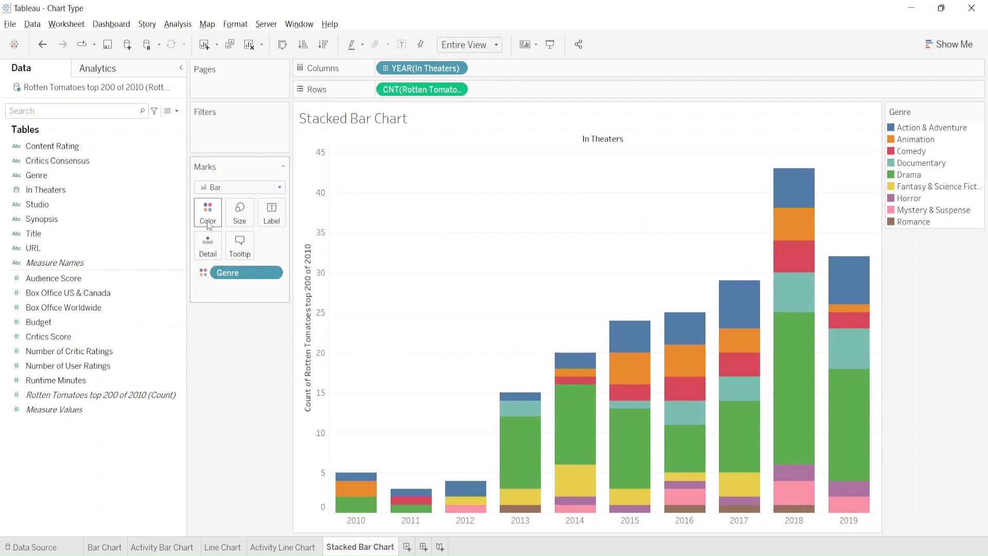
Inspect the genre segments in the 2018 and 2019 bars, including the 2019 Horror segment.
left_click(849, 489)
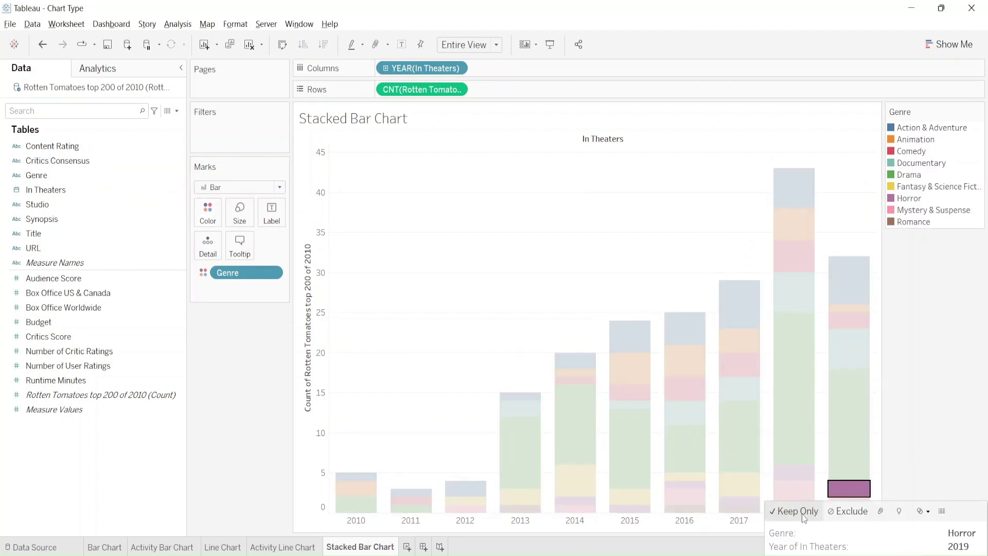
left_click(925, 381)
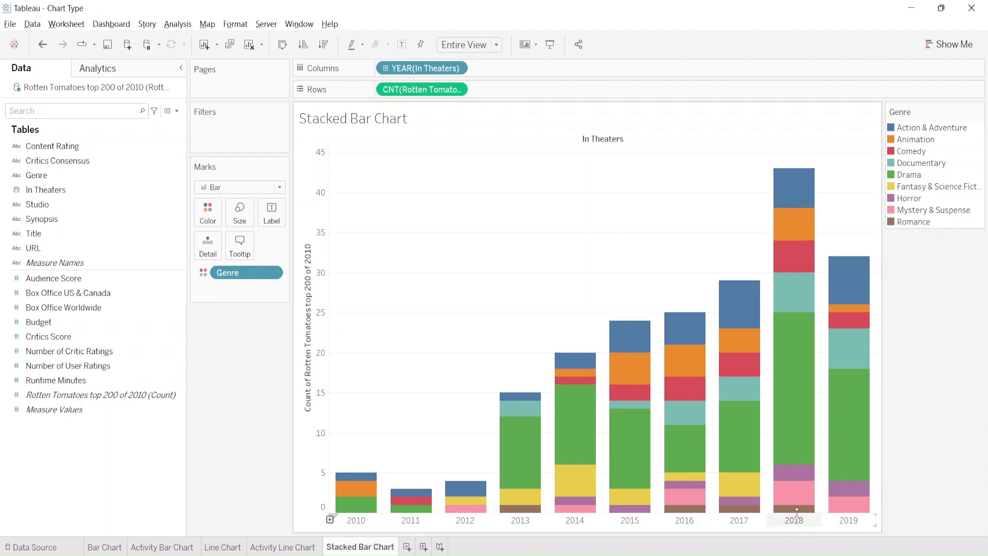
mouse_move(791, 191)
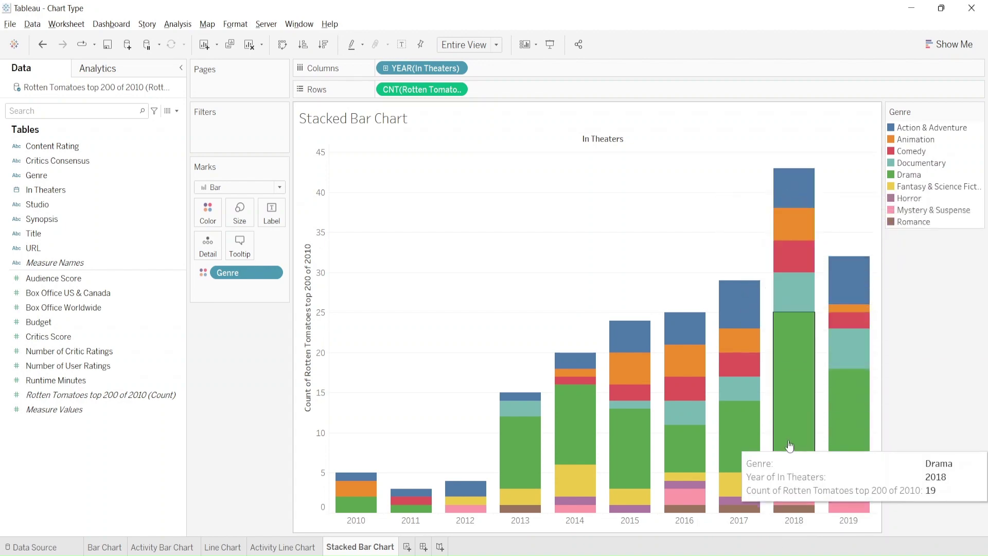
Switch to the Google Meet call, admit the person waiting to join, and return to Tableau.
key("alt+Tab")
key("alt+Tab")
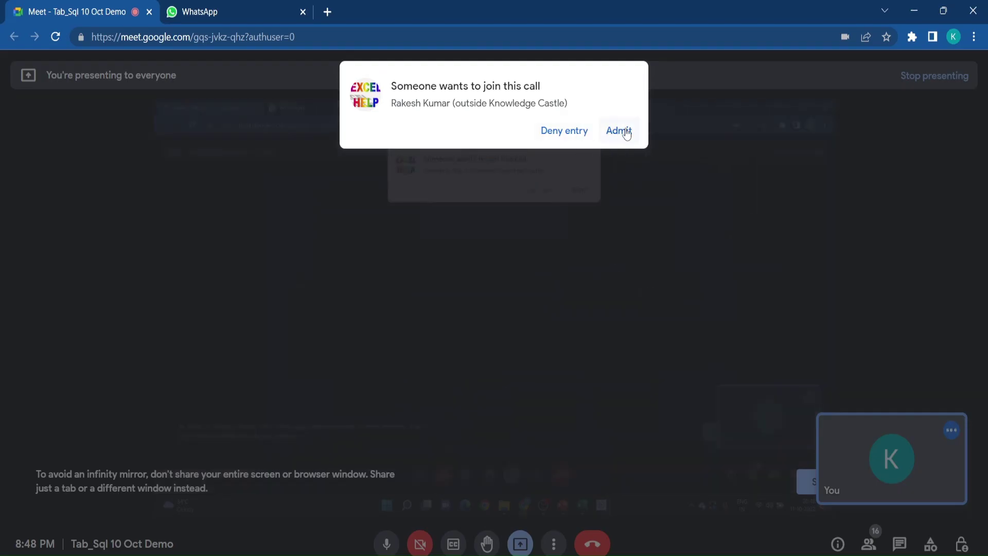
left_click(621, 129)
key("alt+Tab")
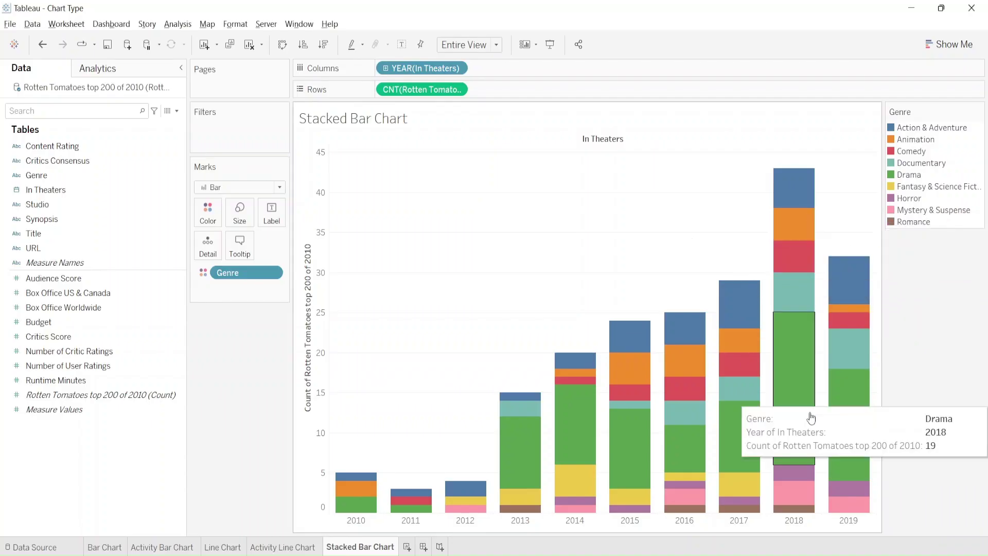
Compare the yearly genre trend on the Line Chart worksheet with the Stacked Bar Chart worksheet.
left_click(228, 549)
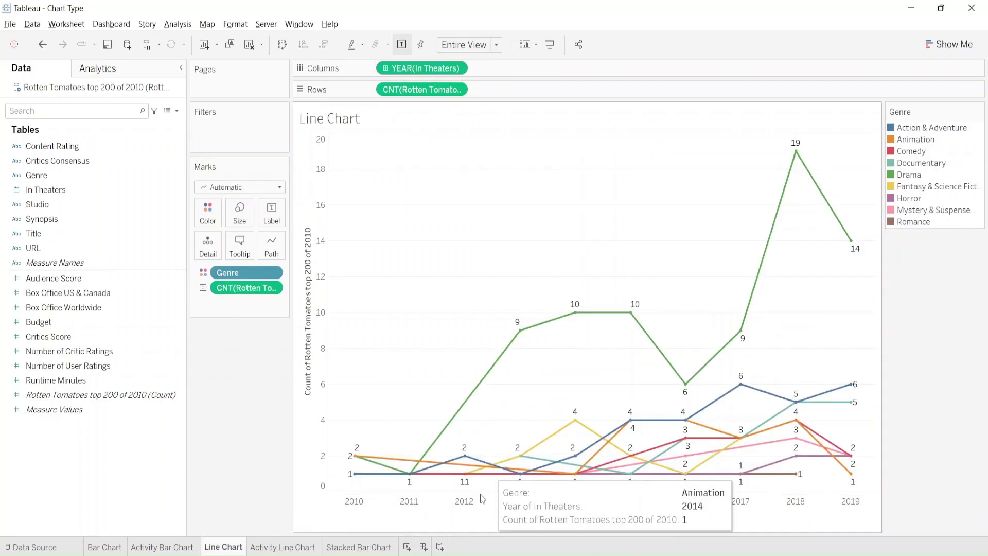
left_click(349, 549)
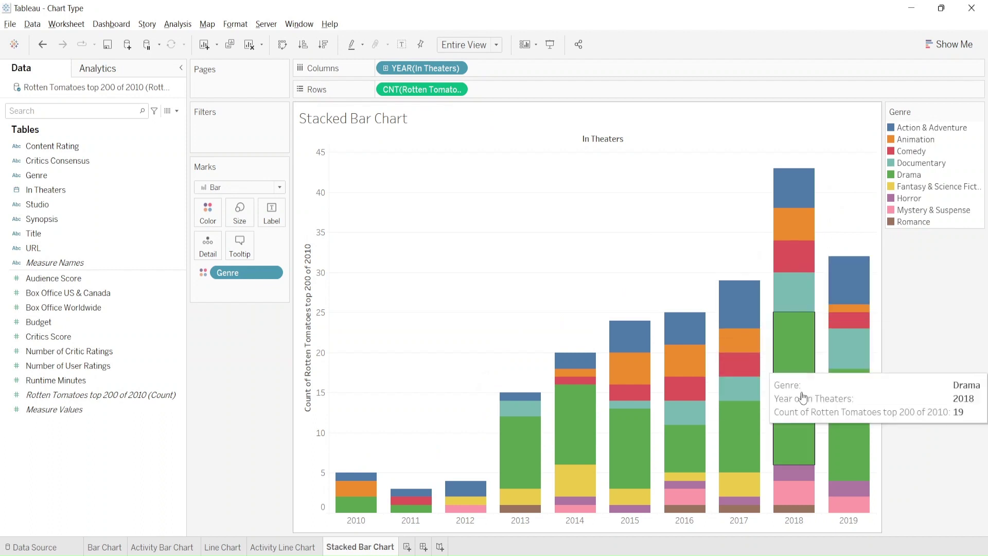
left_click(210, 549)
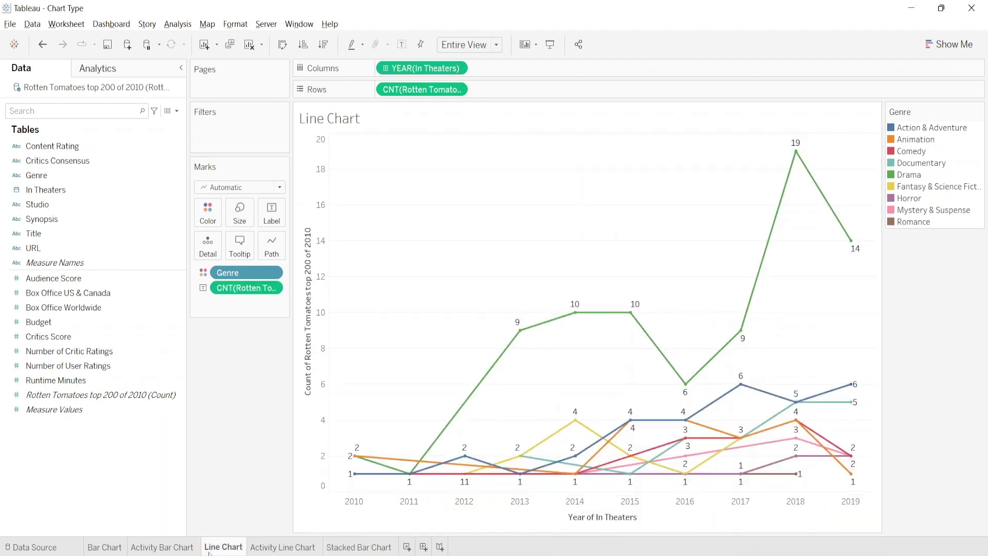
left_click(367, 548)
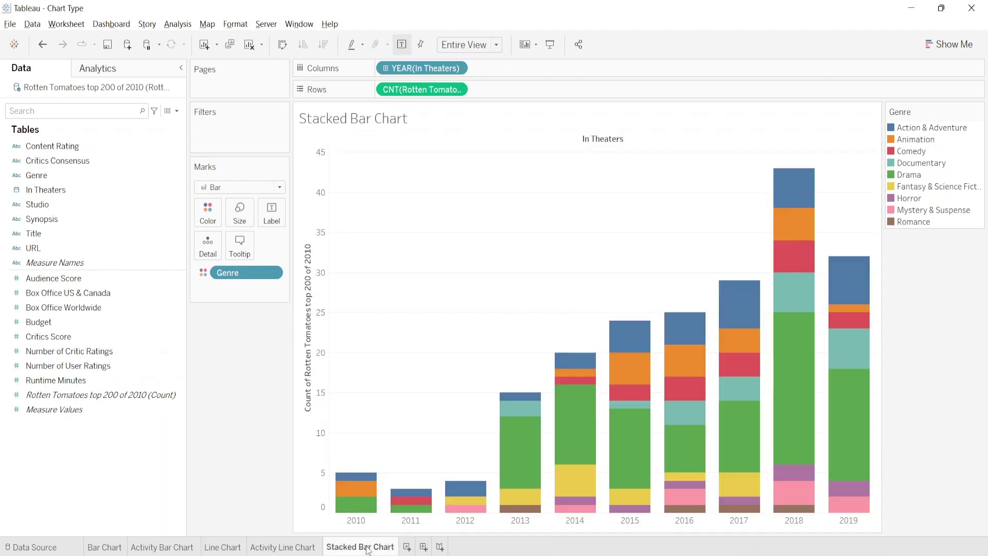
Admit the next person waiting in the Google Meet call and return to the Tableau worksheet.
key("alt+Tab")
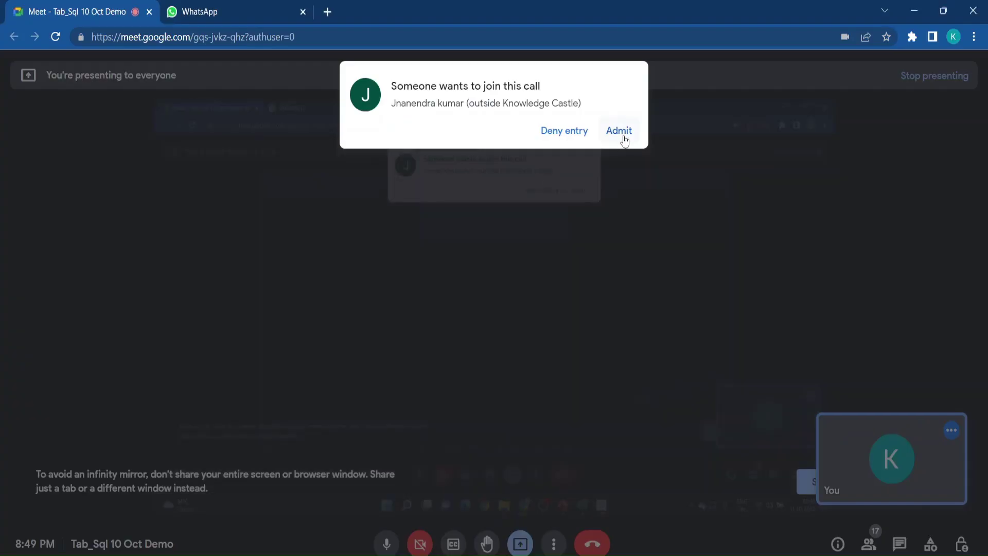
left_click(619, 132)
key("alt+Tab")
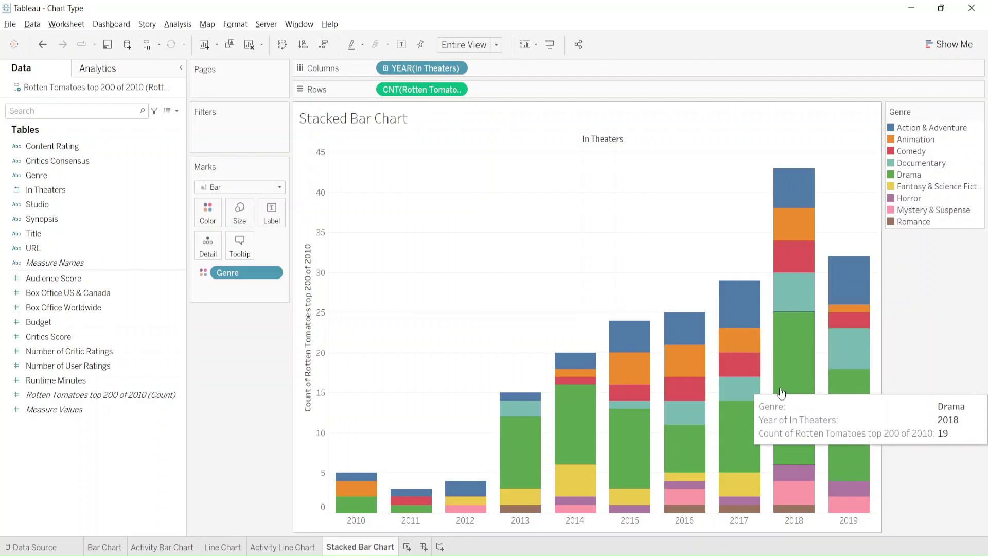
After checking the Line Chart worksheet, label the stacked bar segments with the Rotten Tomatoes top 200 of 2010 count.
left_click(234, 549)
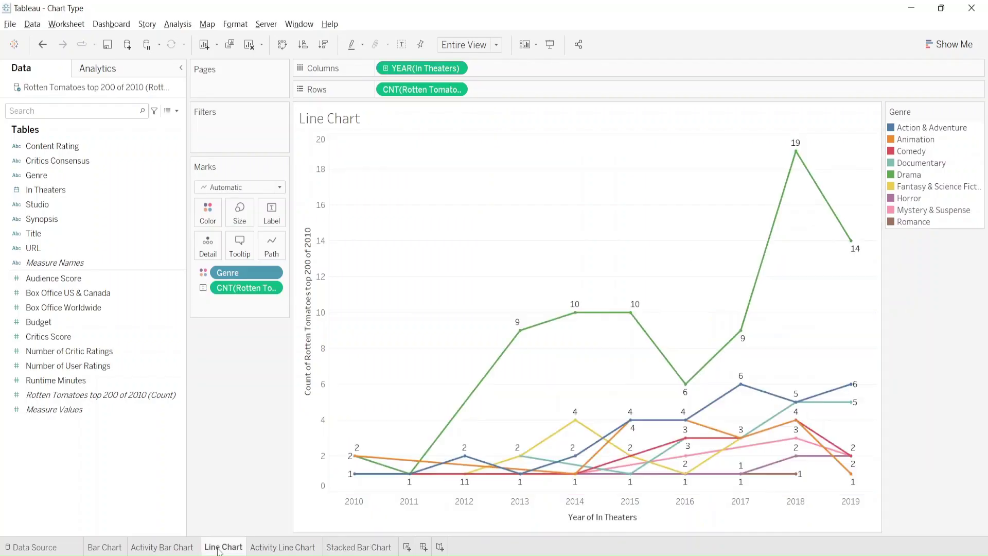
left_click(362, 549)
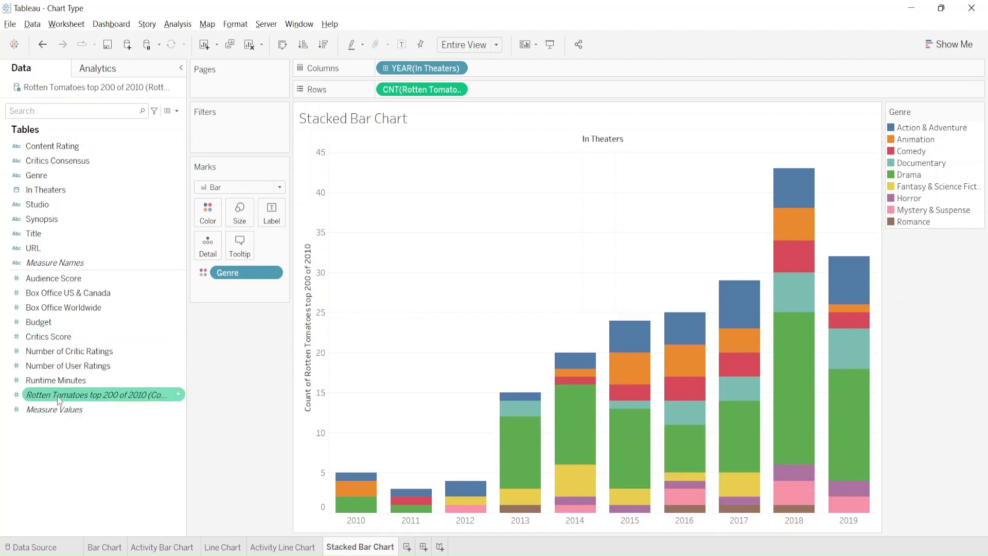
left_click(80, 394)
left_click_drag(78, 386, 277, 216)
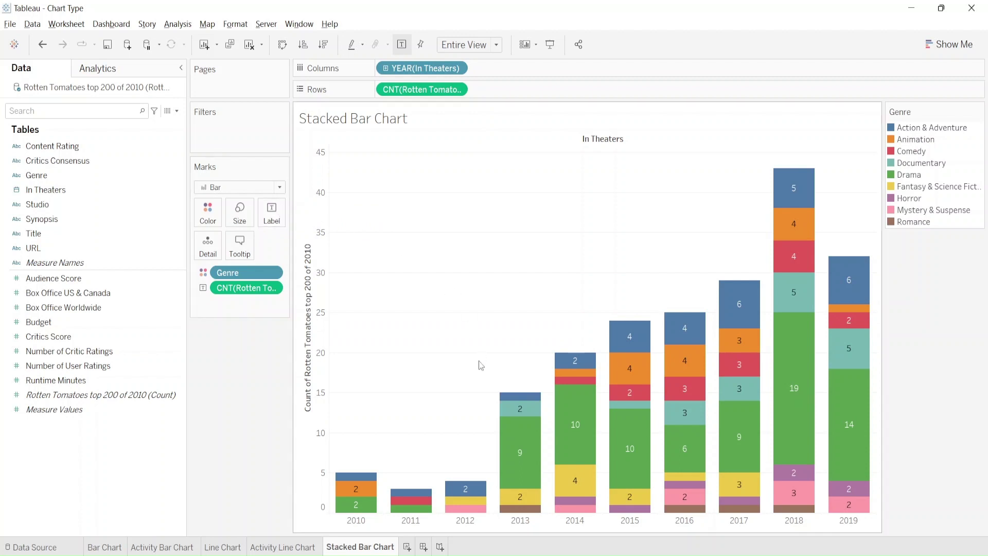
Compare the 2018 Drama count in the stacked bars with the same point on the Line Chart worksheet.
mouse_move(805, 416)
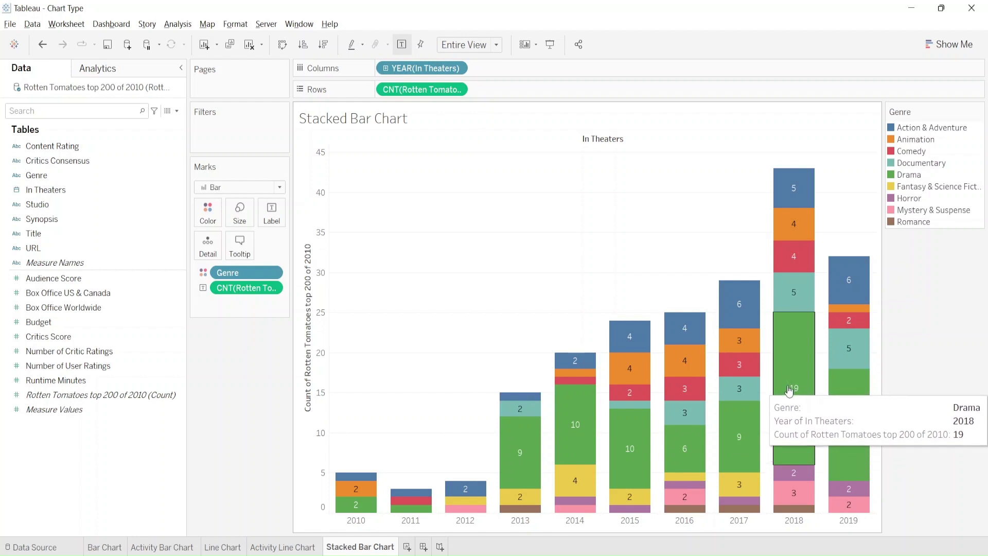
left_click(223, 547)
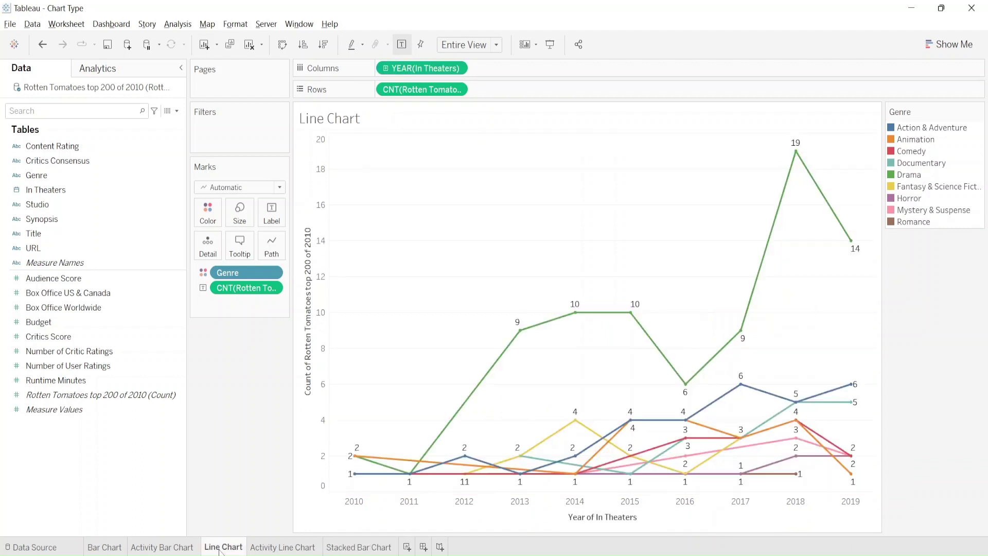
mouse_move(797, 154)
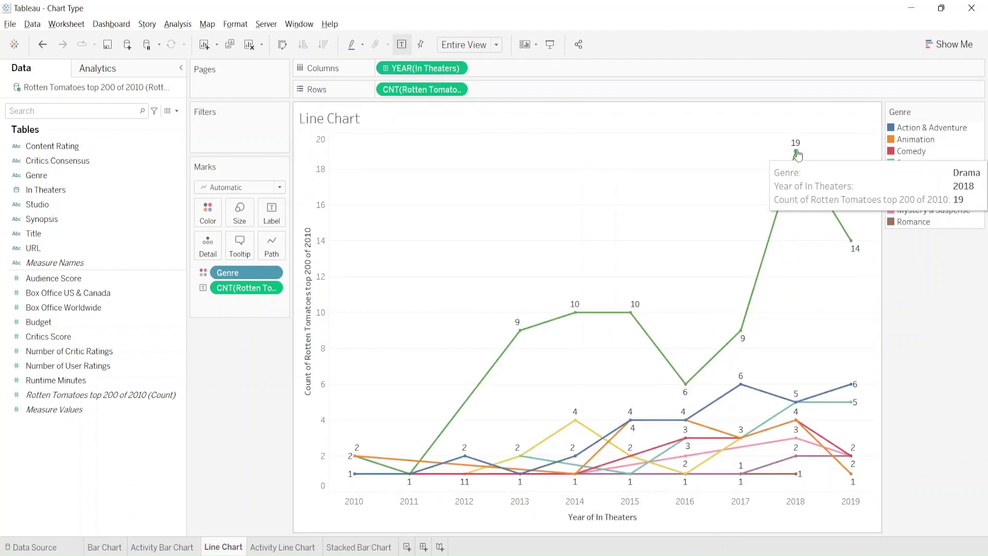
left_click(367, 549)
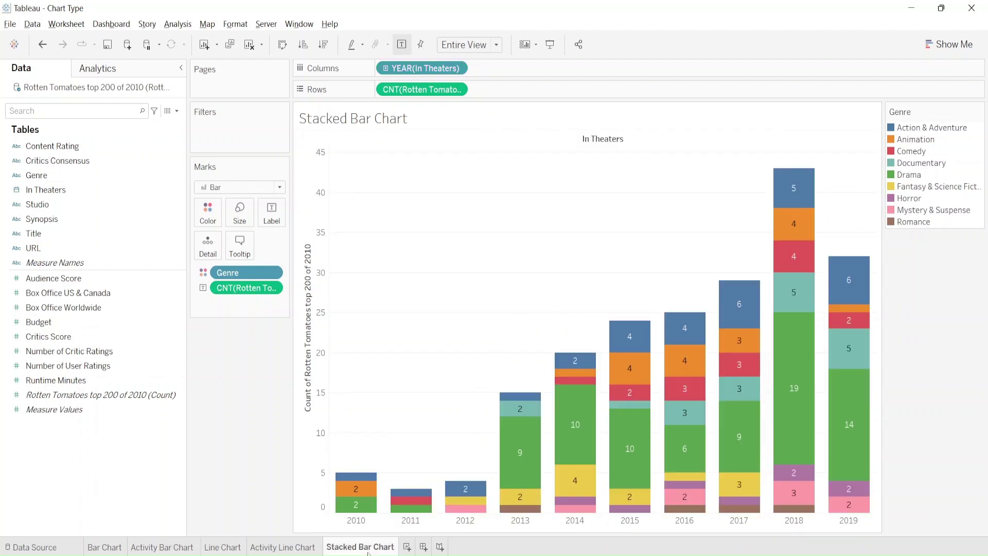
Set the Stacked Bar Chart's mark type to Automatic and compare the result with the Line Chart worksheet.
left_click(227, 190)
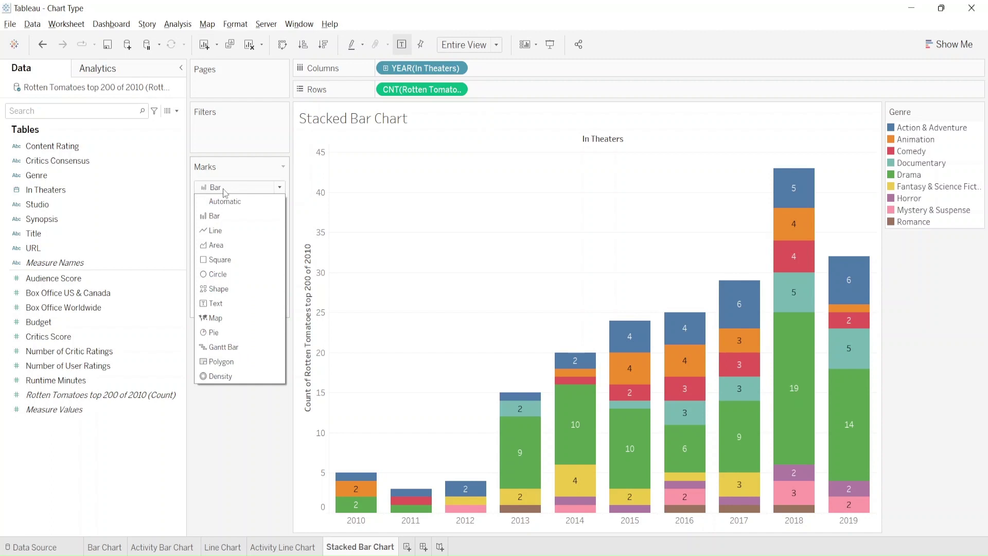
left_click(239, 490)
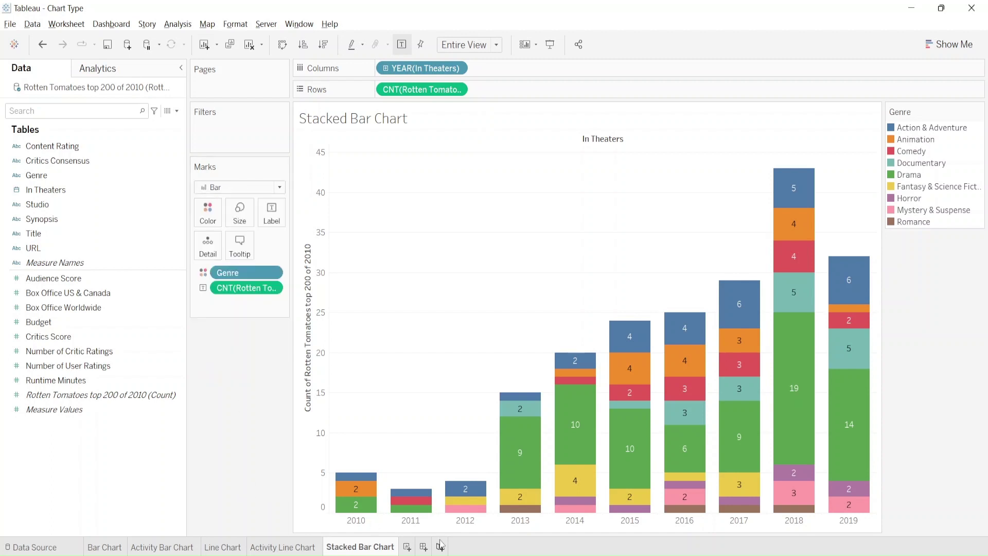
left_click(227, 188)
left_click(223, 202)
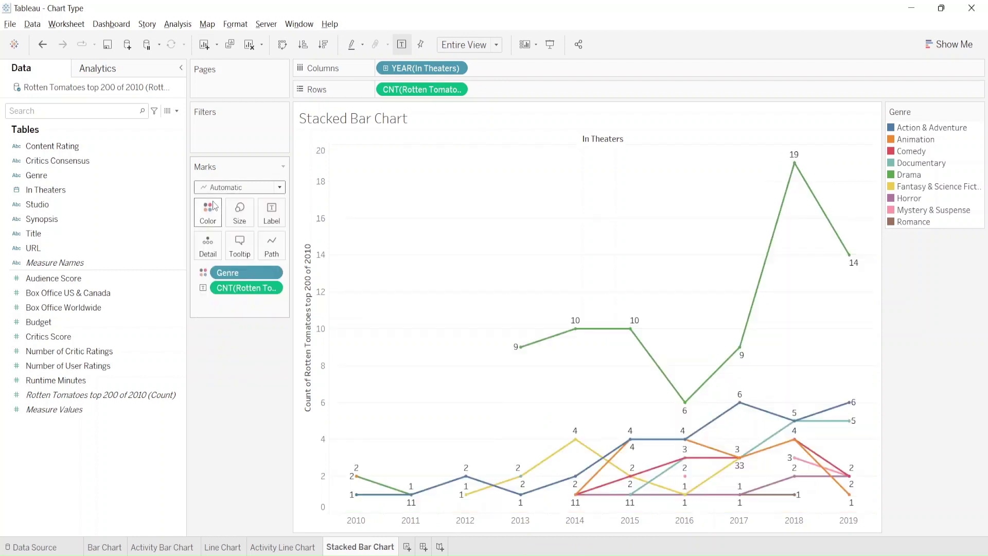
left_click(225, 547)
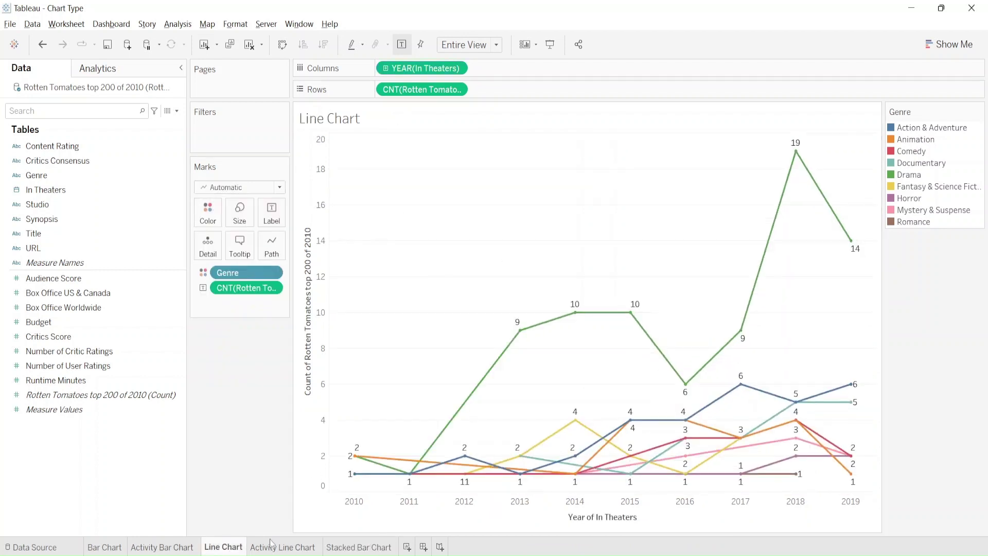
mouse_move(360, 549)
Try In Theaters as a continuous Year on the Stacked Bar Chart against the Line Chart worksheet, and undo it.
key("ctrl+z")
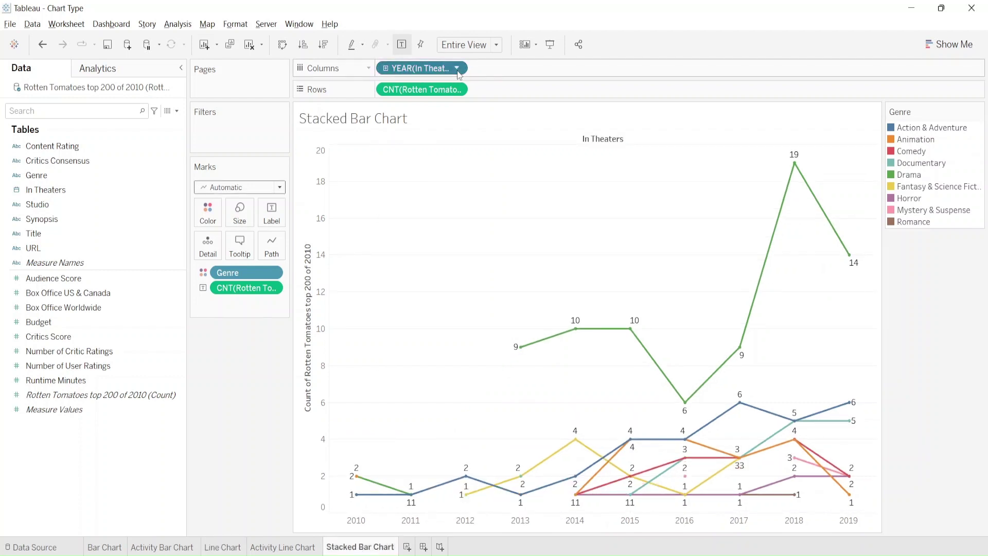
left_click(457, 68)
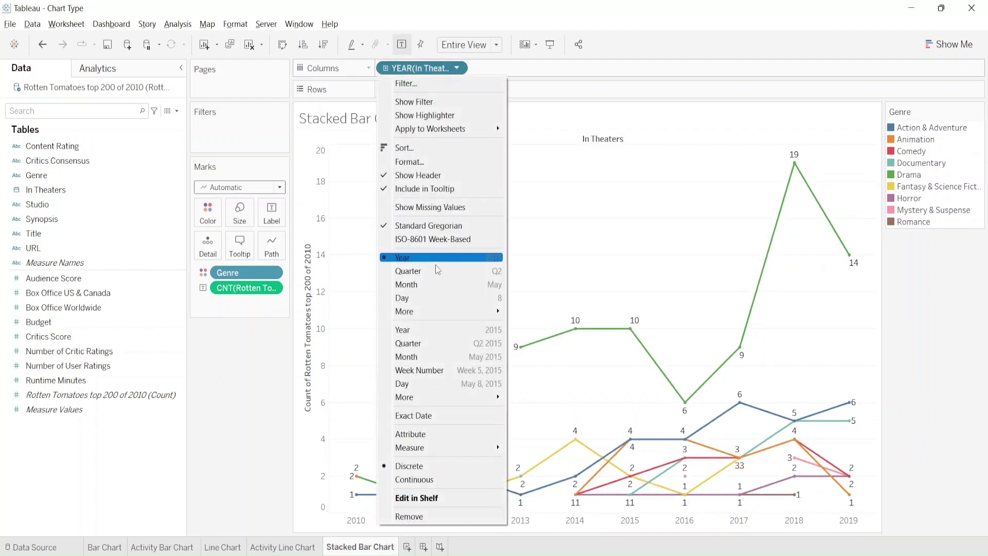
left_click(420, 329)
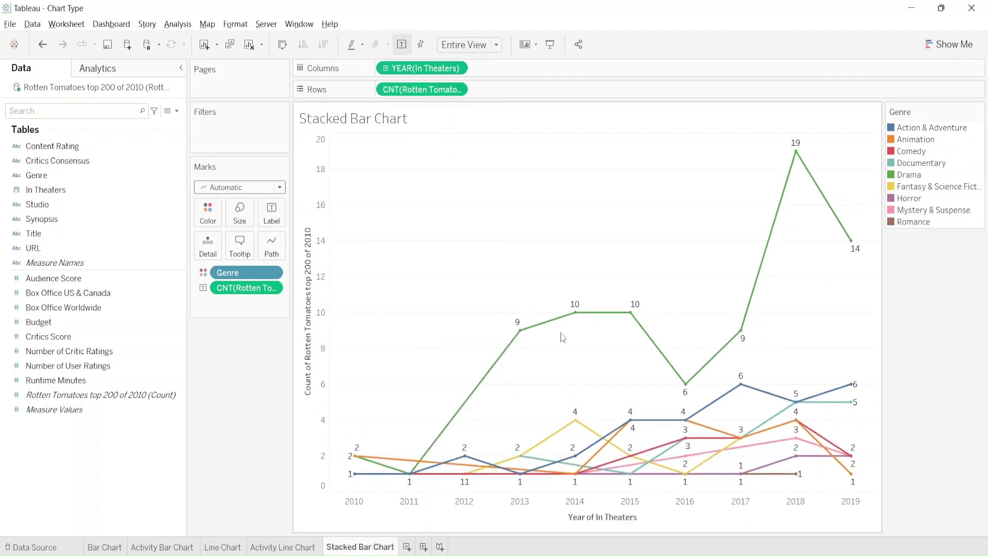
left_click(223, 547)
left_click(367, 547)
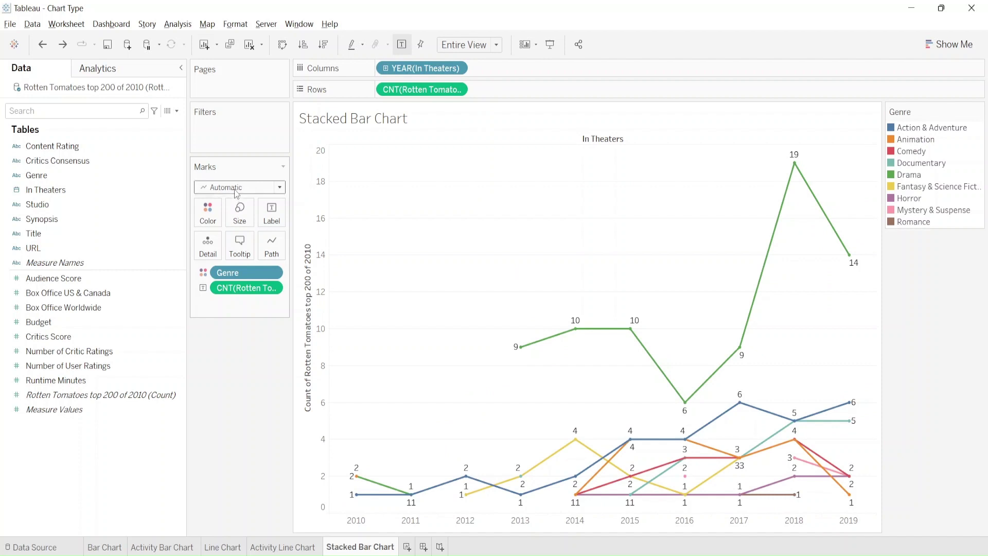
Set the Stacked Bar Chart worksheet's mark type back to Bar.
left_click(236, 188)
left_click(211, 219)
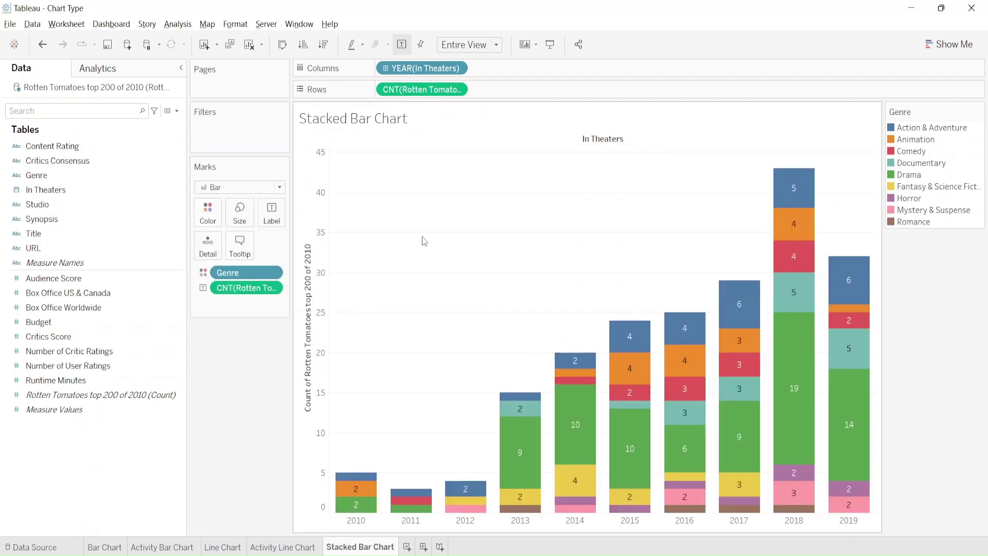
Switch to the PowerPoint slide show and review the activity task on the Stacked Bar Chart slide.
key("alt+Tab")
key("alt+Tab")
key("alt+Tab")
key("Tab")
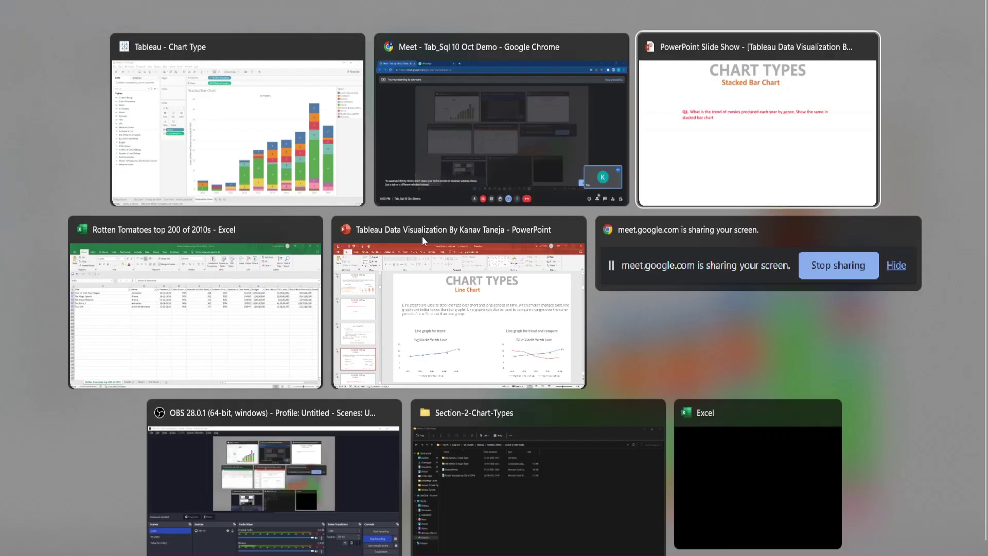
left_click(422, 236)
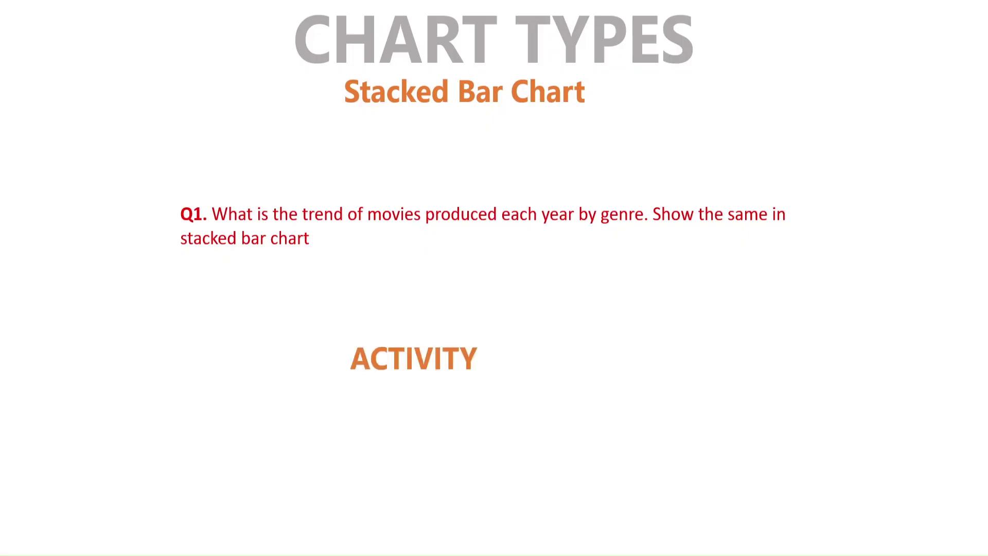
key("Right")
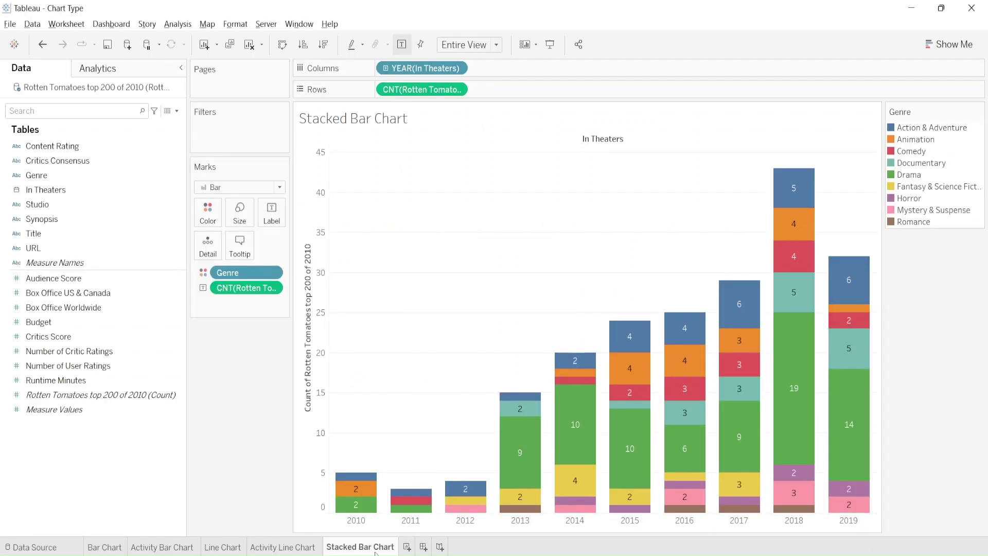
Add a new blank worksheet after the Stacked Bar Chart worksheet in Tableau.
left_click(406, 547)
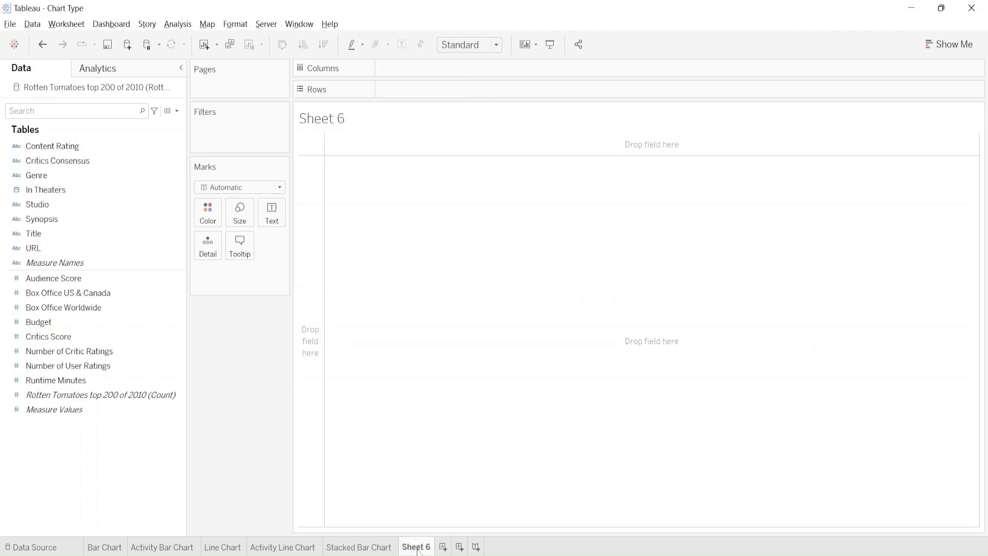
Rename the new blank worksheet as Activity Area Chart.
double_click(416, 547)
type("Activity Area Chart")
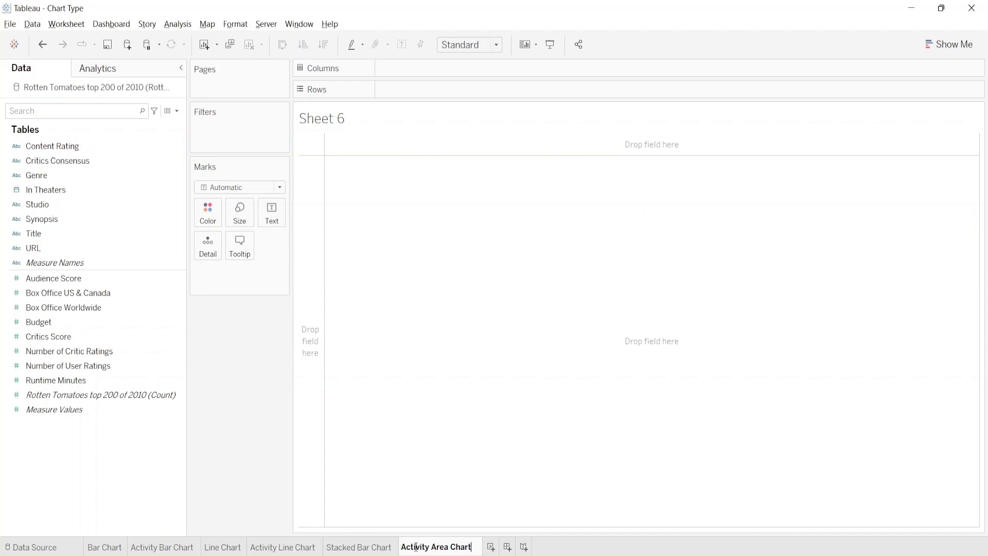
key("Return")
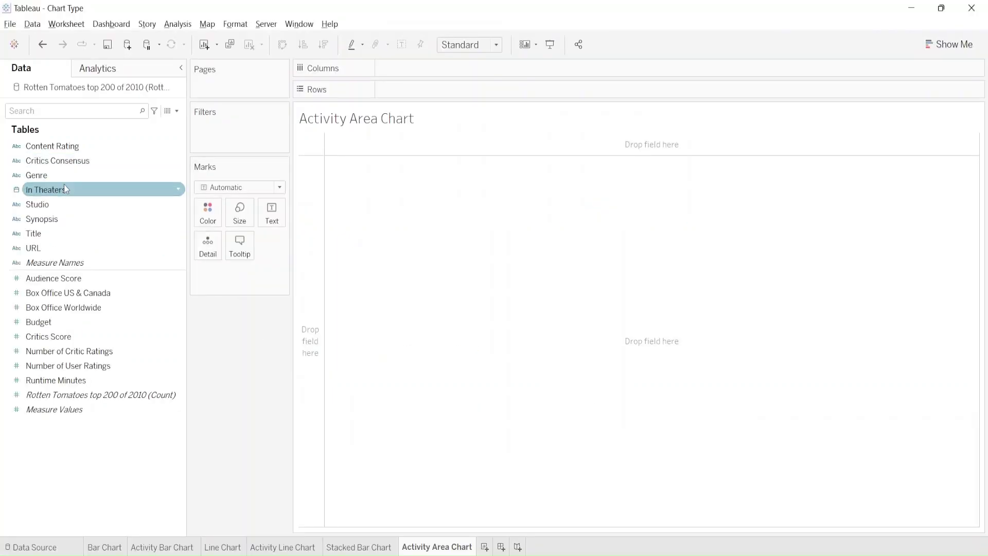
Plot the sum of Box Office Worldwide as rows against In Theaters as a continuous Year in columns.
left_click_drag(62, 189, 439, 63)
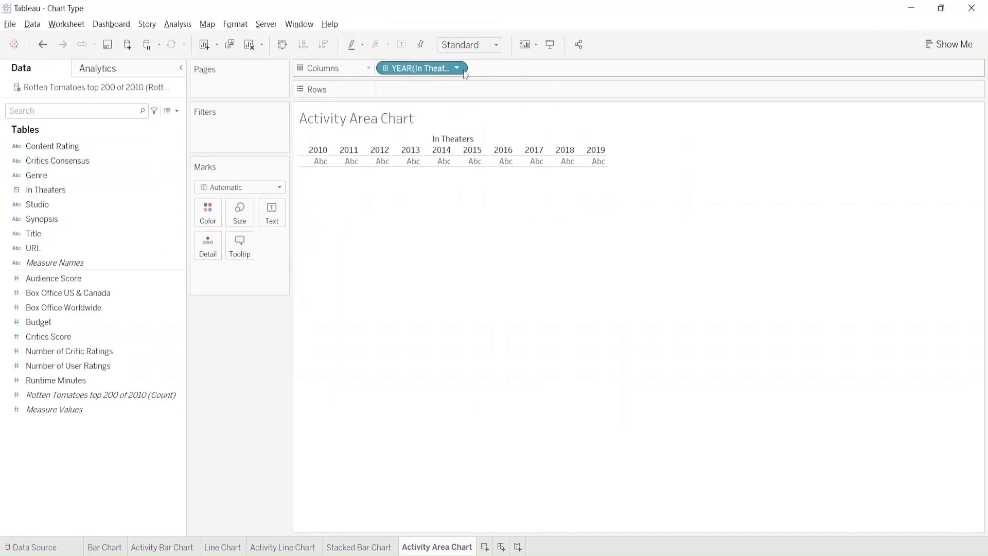
left_click(457, 69)
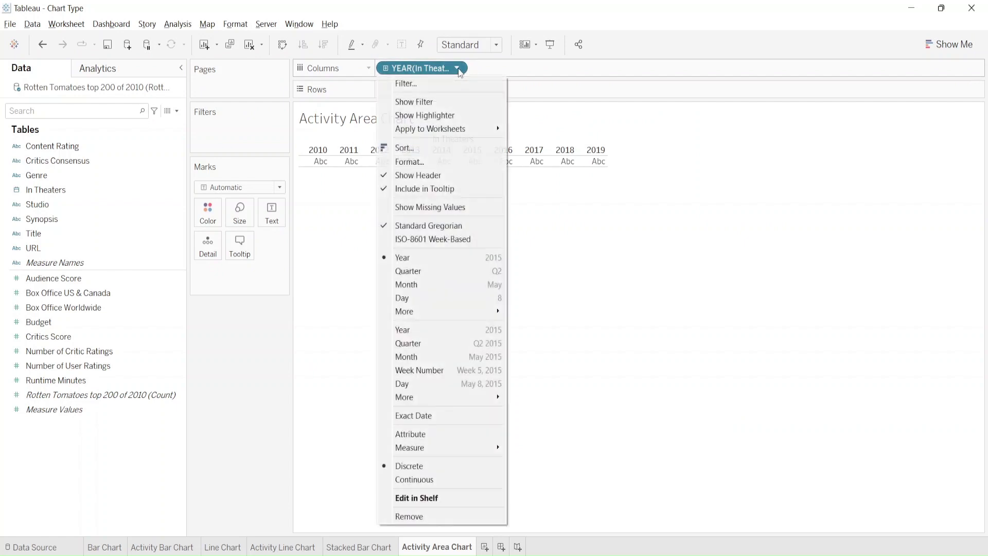
left_click(418, 333)
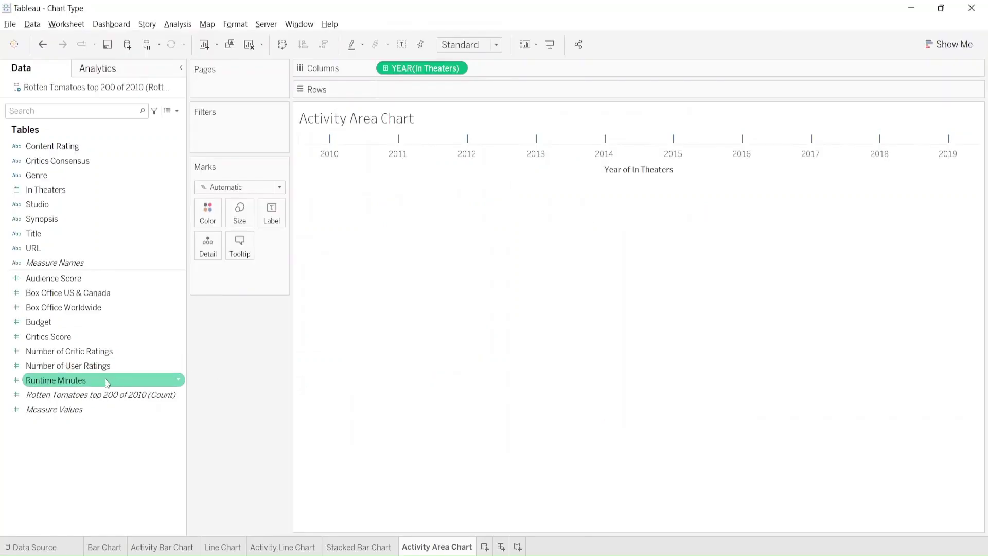
left_click_drag(65, 305, 470, 91)
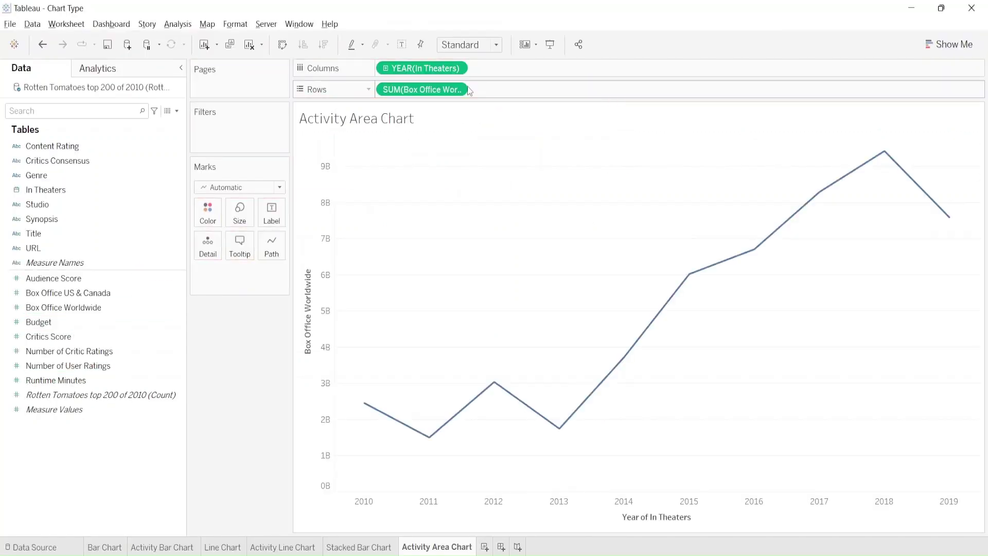
Change the Activity Area Chart's mark type to Area and color the marks by Genre.
left_click(223, 189)
left_click(223, 241)
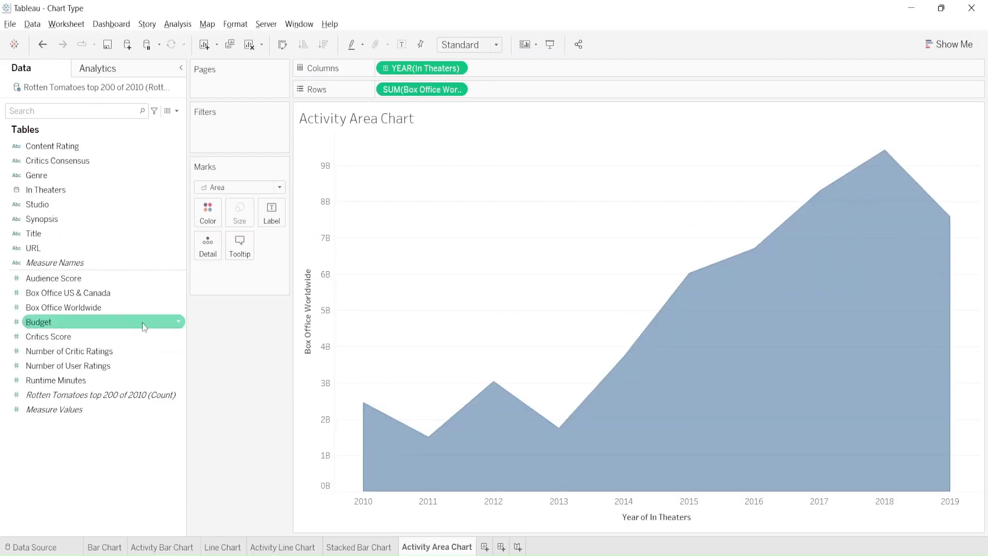
left_click(37, 179)
left_click_drag(37, 183, 209, 219)
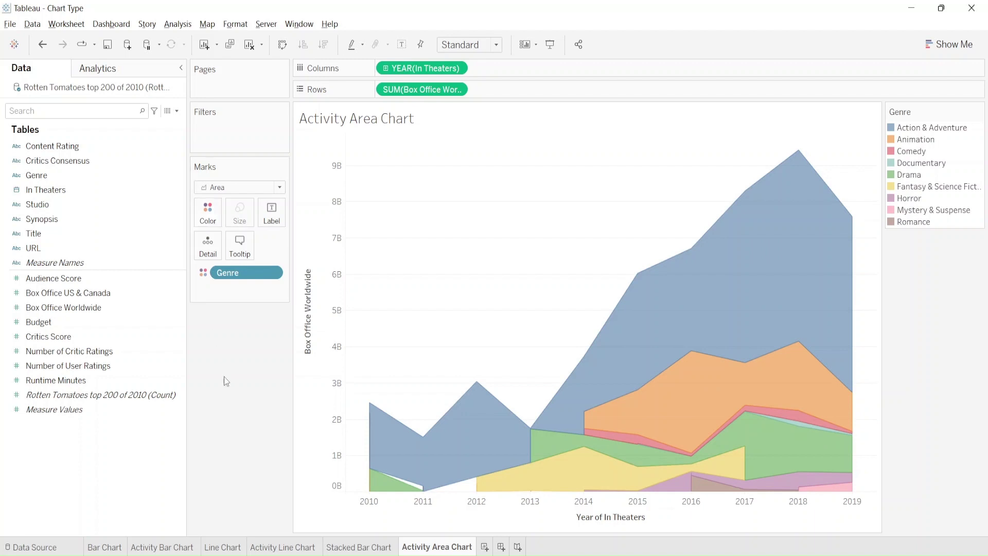
Format the area chart's Box Office Worldwide pane numbers as custom currency in Billions (B) with a $ prefix.
mouse_move(807, 426)
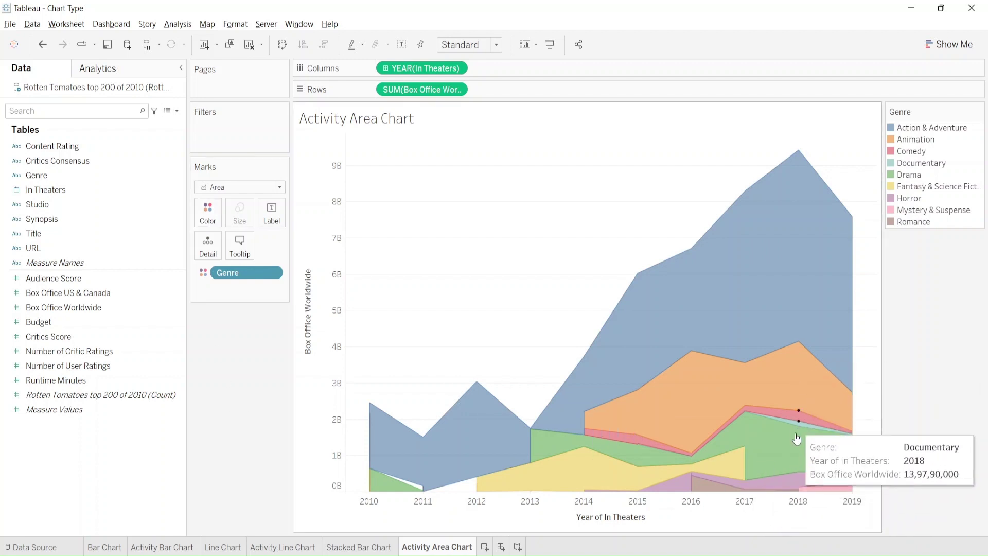
right_click(414, 93)
left_click(443, 146)
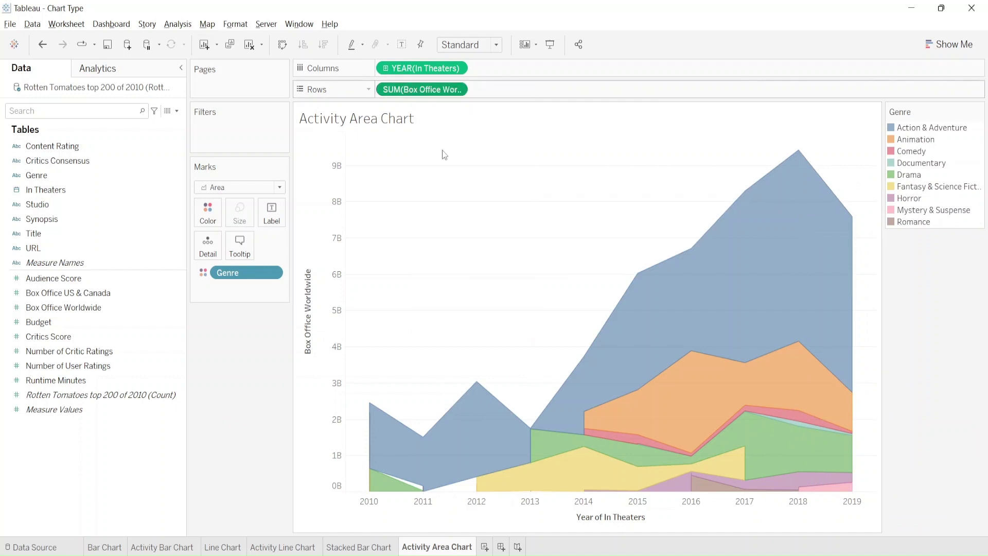
left_click(82, 192)
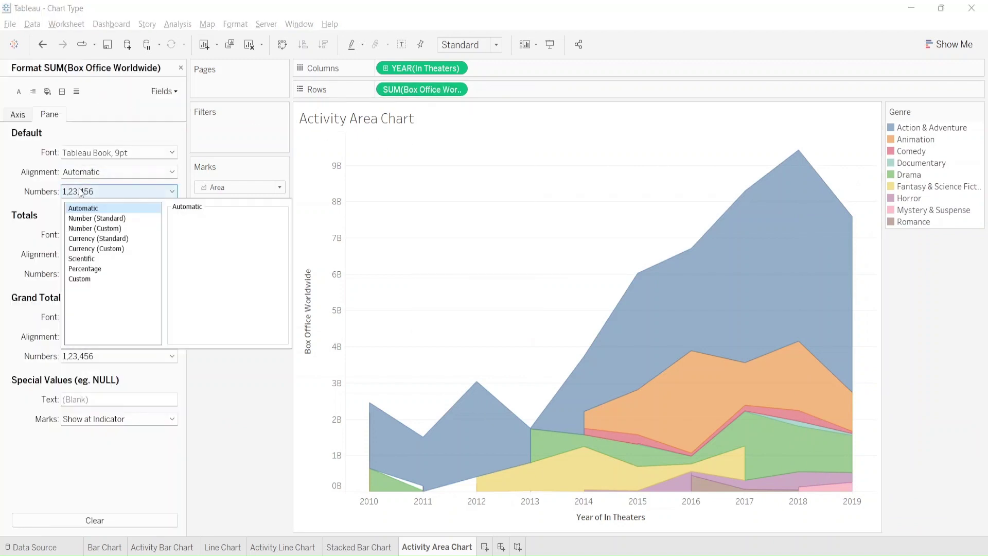
left_click(84, 249)
left_click(206, 288)
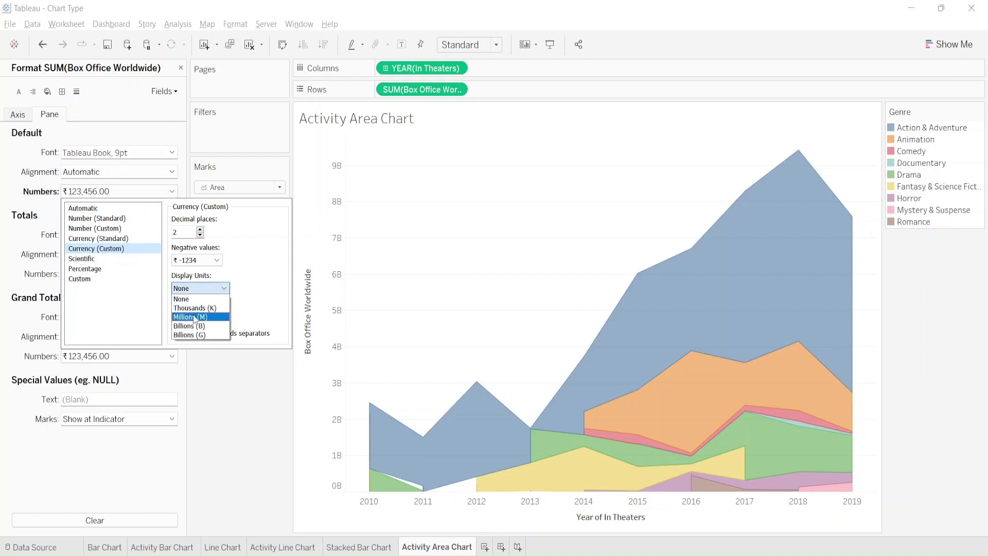
left_click(193, 327)
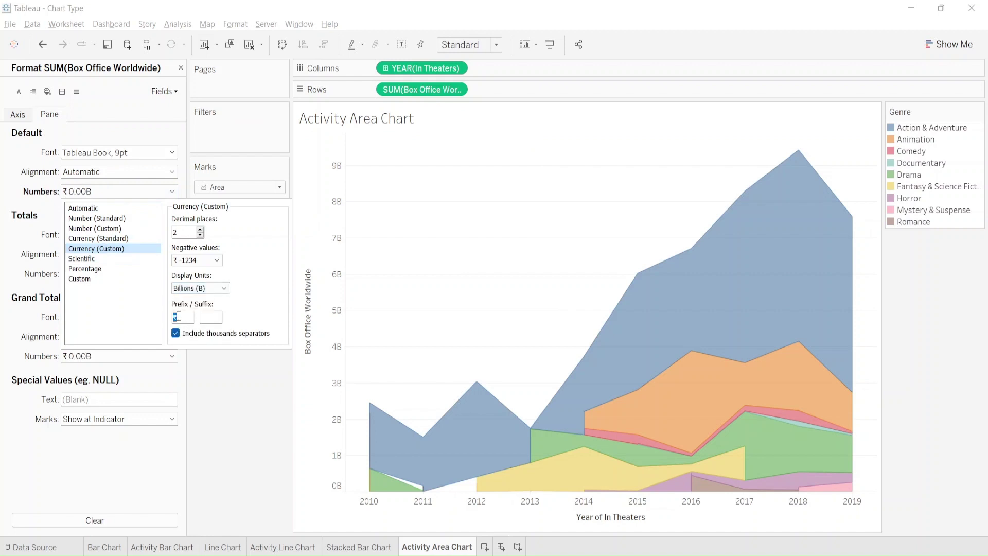
type("$")
left_click(227, 442)
mouse_move(796, 161)
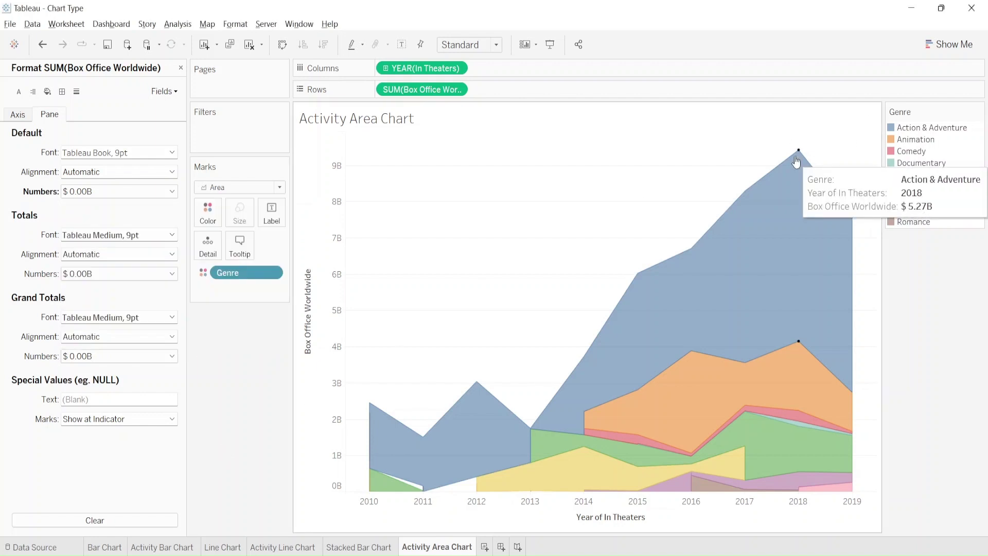
left_click(183, 67)
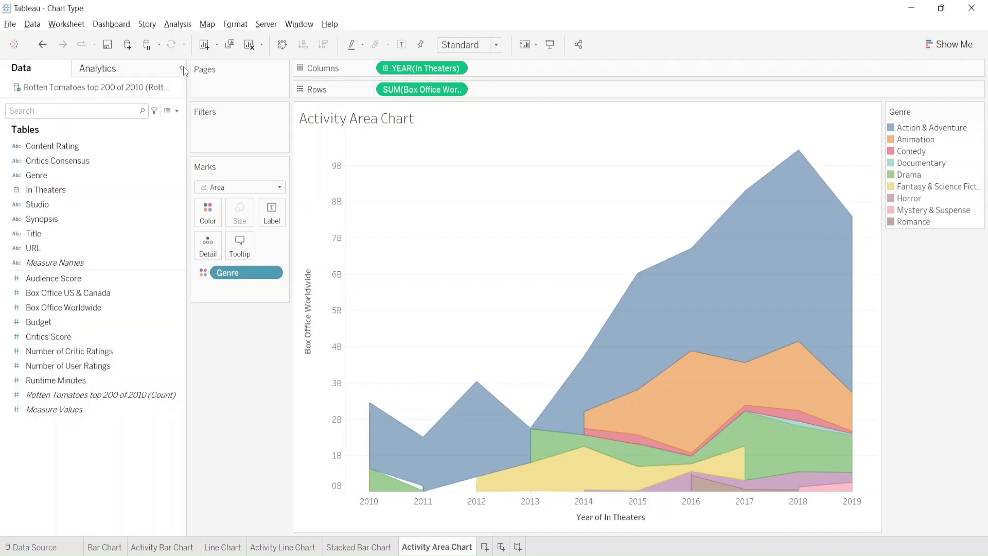
Compare the Box Office Worldwide tooltip values on the Activity Line Chart and Activity Area Chart worksheets, especially for 2018.
left_click(283, 548)
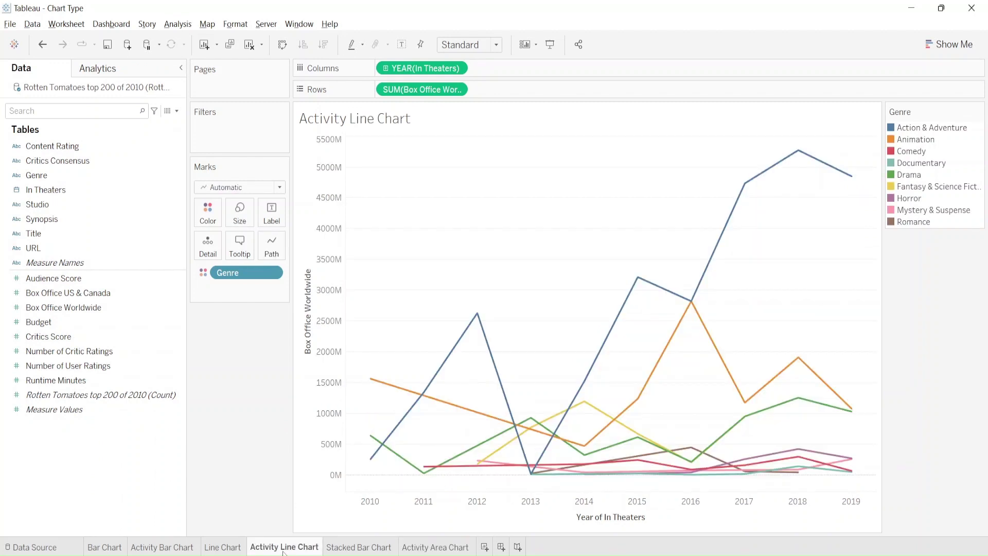
mouse_move(797, 161)
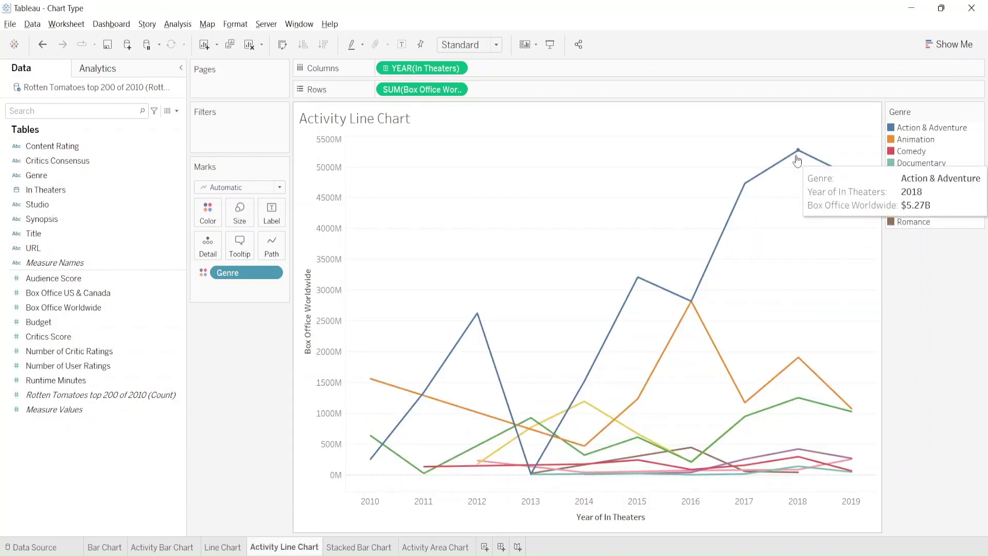
left_click(435, 548)
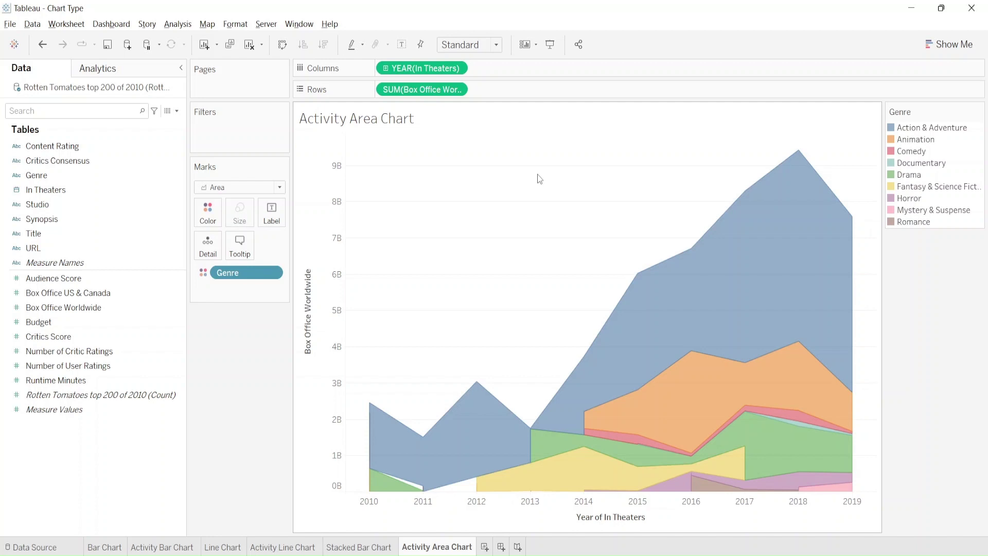
mouse_move(800, 154)
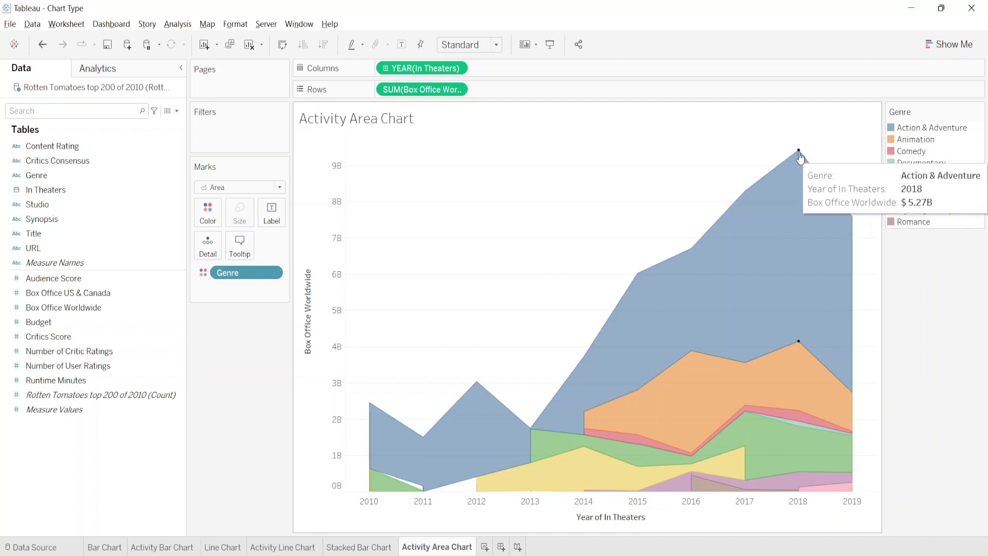
mouse_move(798, 383)
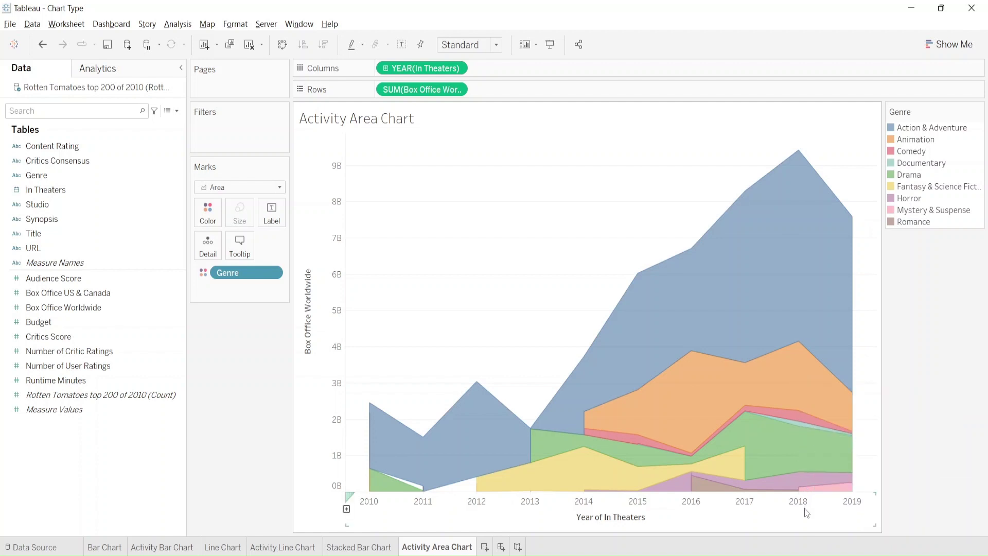
mouse_move(805, 437)
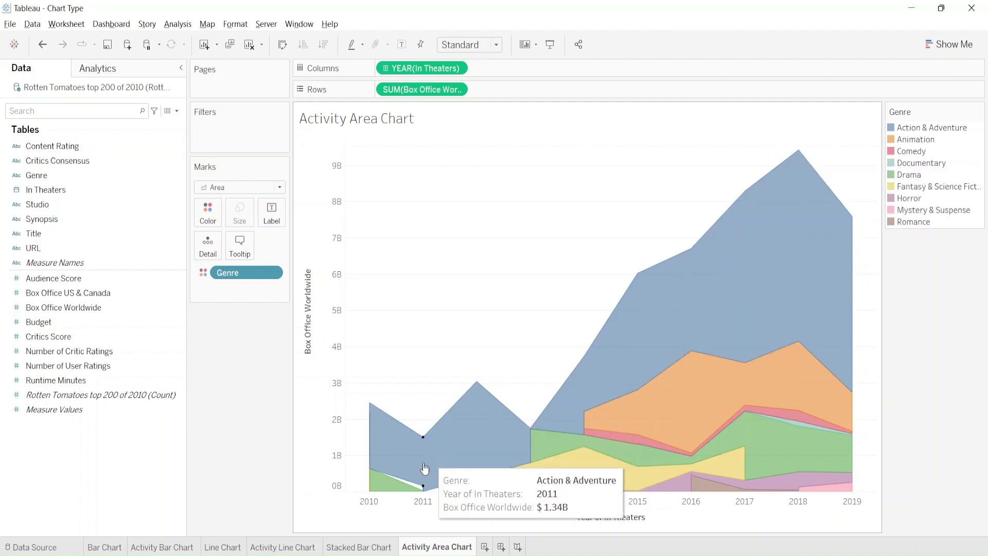
mouse_move(378, 457)
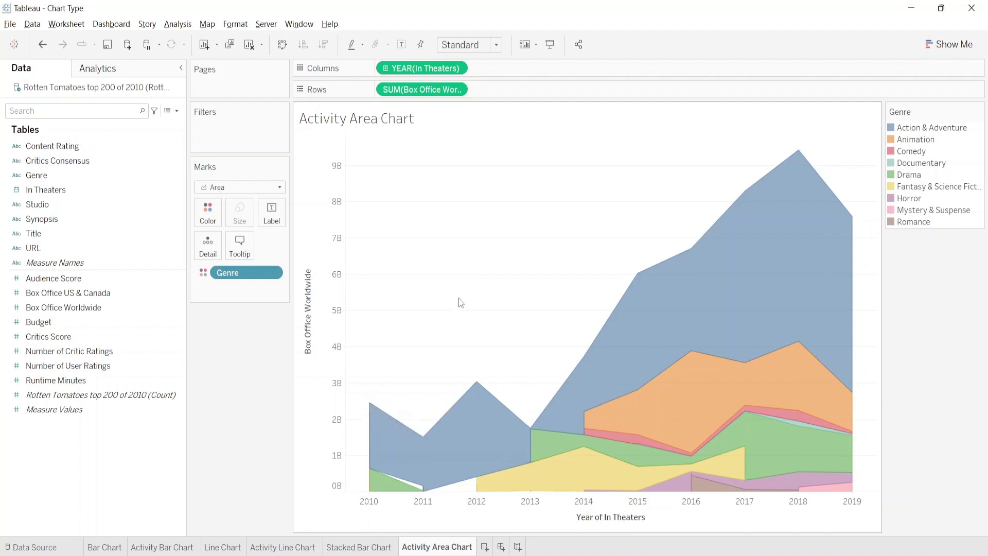
Format the Activity Line Chart's Box Office Worldwide axis numbers as custom currency in Billions (B) with a $ prefix.
left_click(268, 548)
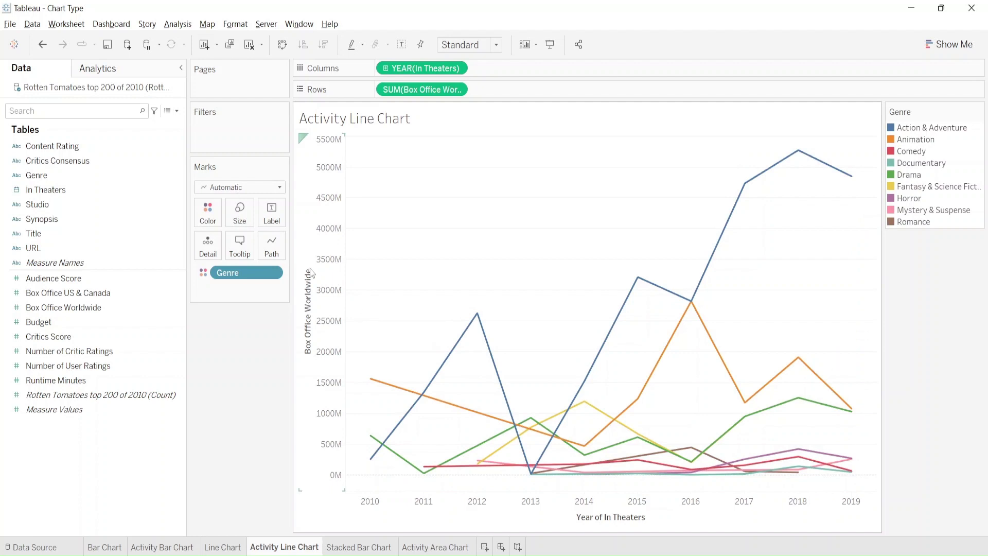
left_click(323, 268)
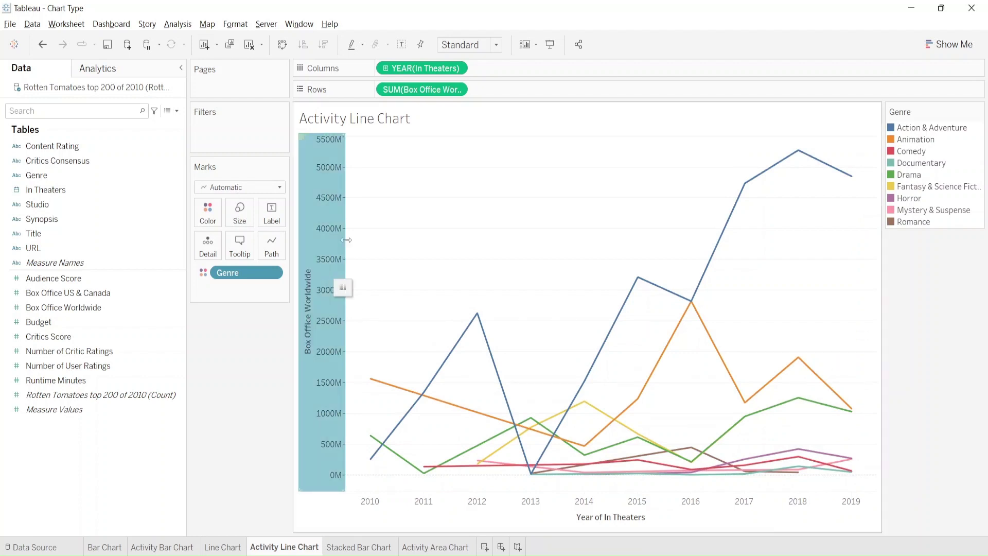
right_click(413, 91)
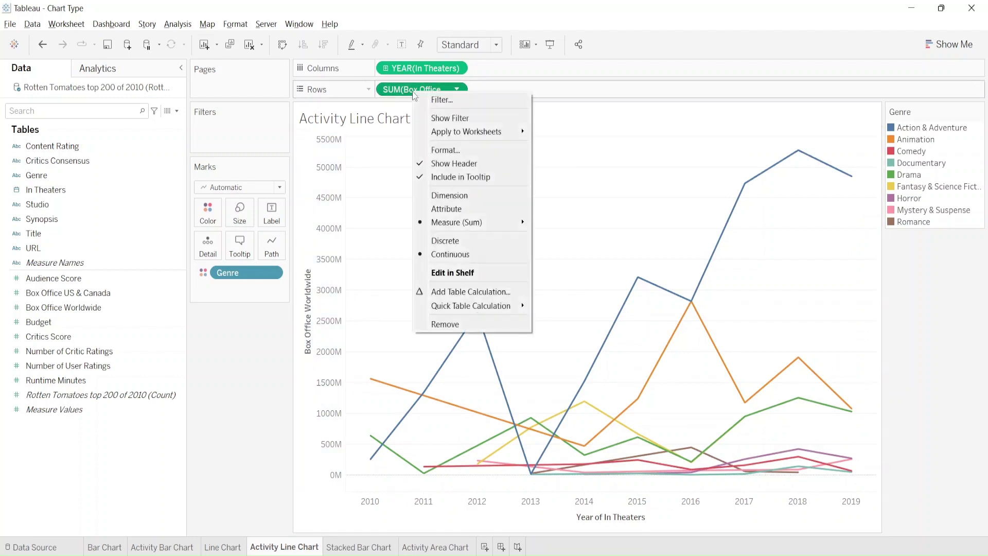
left_click(451, 150)
left_click(24, 114)
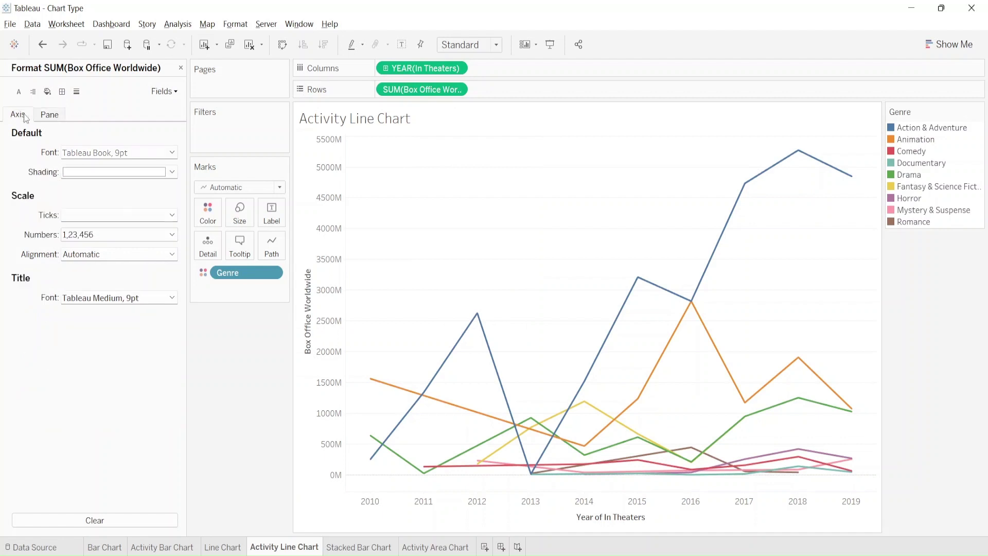
left_click(72, 236)
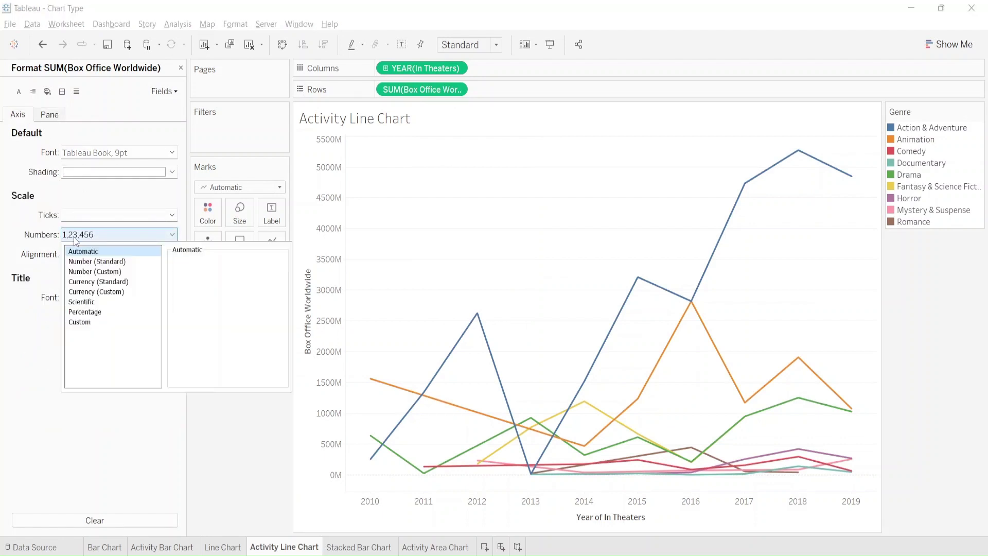
left_click(96, 291)
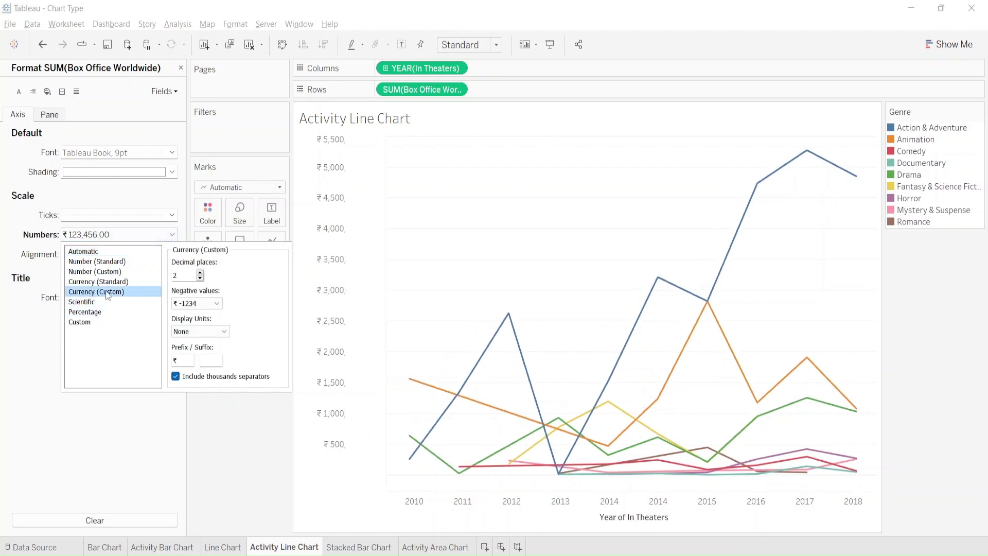
left_click(197, 332)
left_click(190, 379)
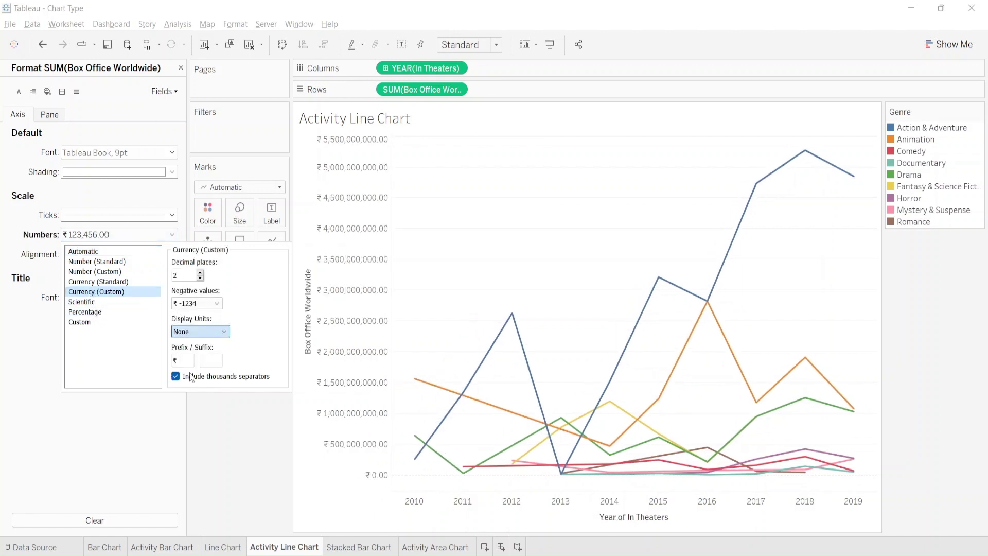
double_click(185, 360)
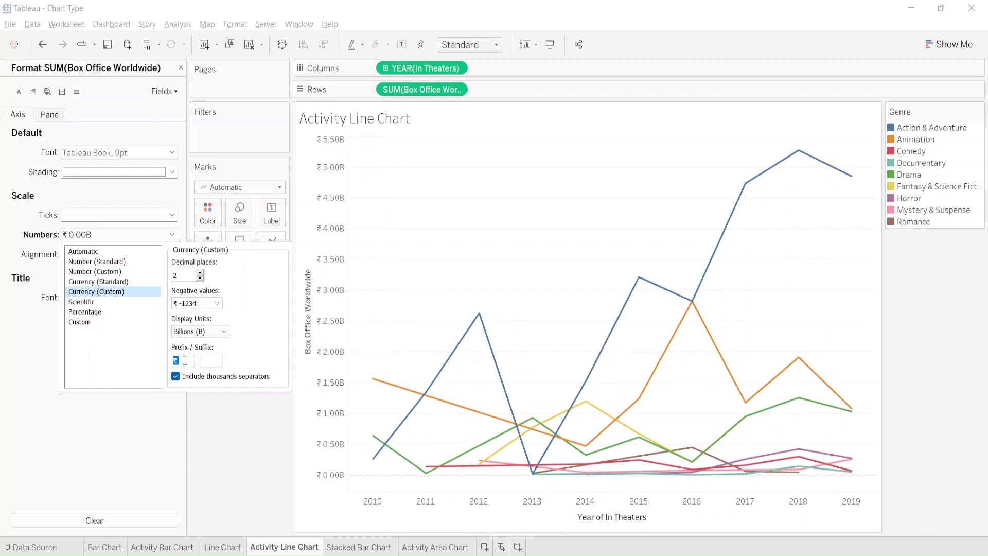
type("$")
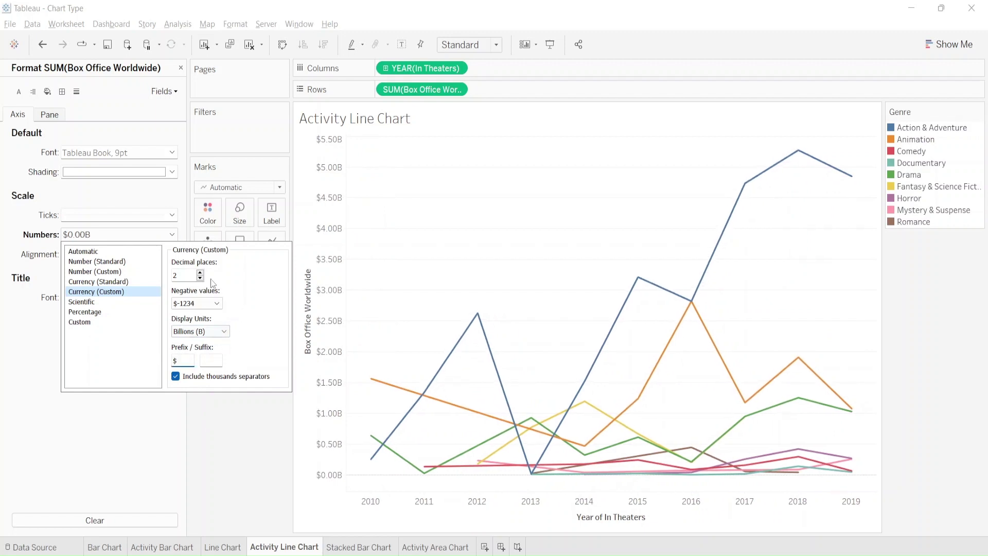
Set the line chart's currency axis labels to 0 decimal places and close the formatting settings.
left_click(201, 278)
left_click(200, 278)
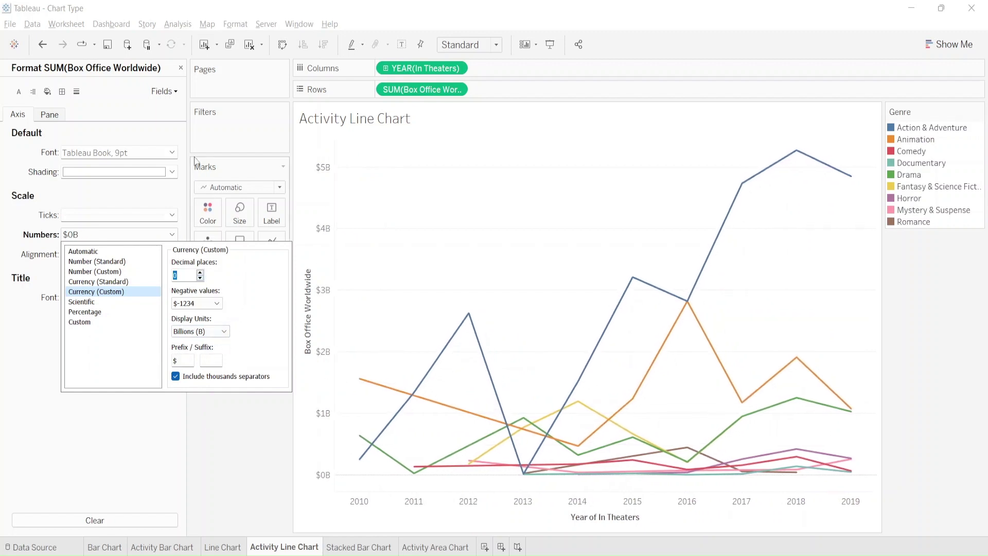
left_click(181, 68)
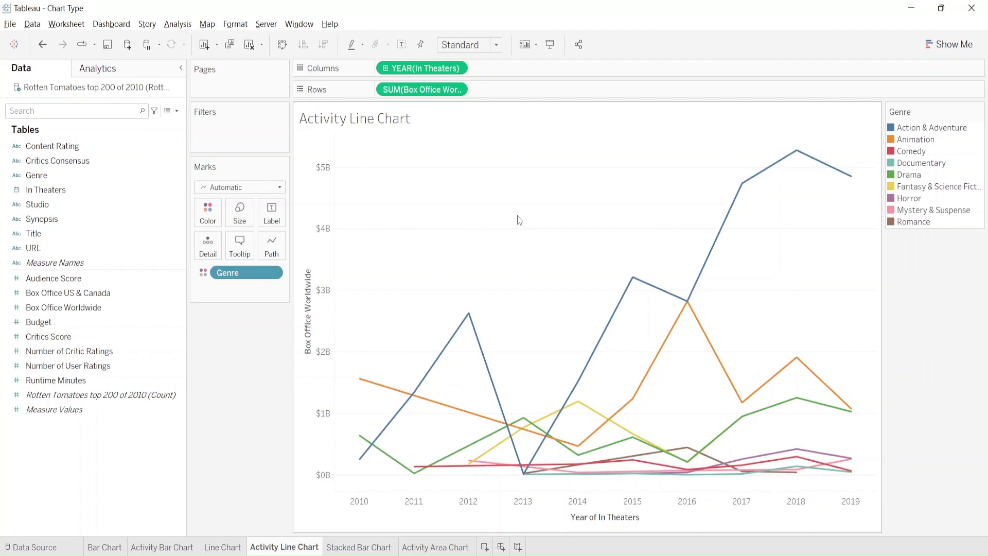
Review the Activity Area Chart worksheet and compare it with the Stacked Bar Chart worksheet.
key("alt+Tab")
key("alt+Tab")
left_click(432, 548)
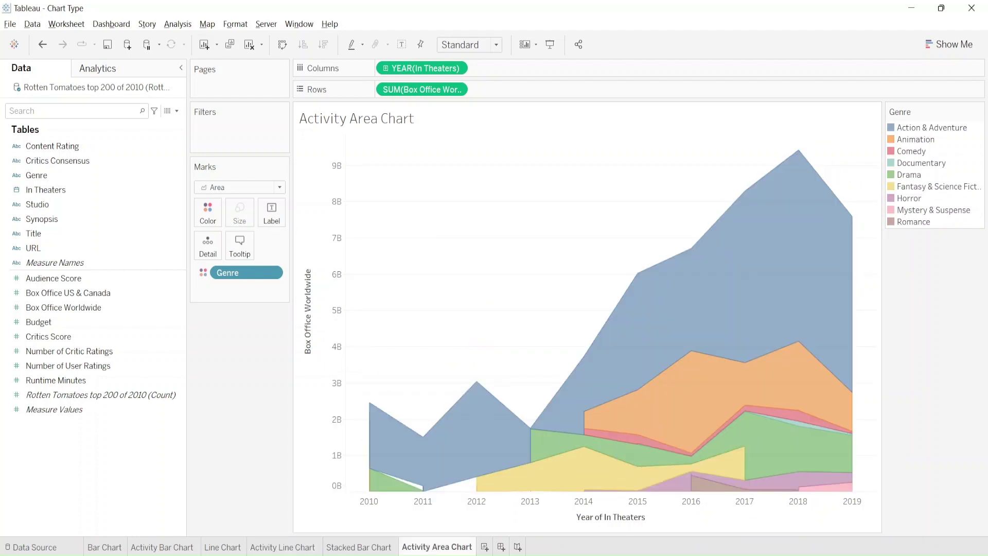
left_click(370, 549)
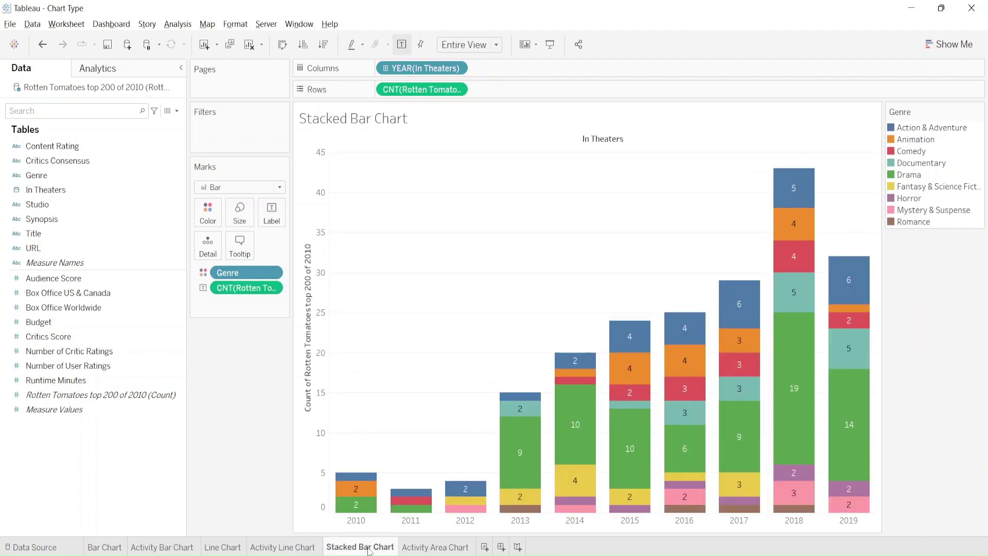
Examine the genre segments stacked in the 2018 bar of the Stacked Bar Chart worksheet.
mouse_move(803, 515)
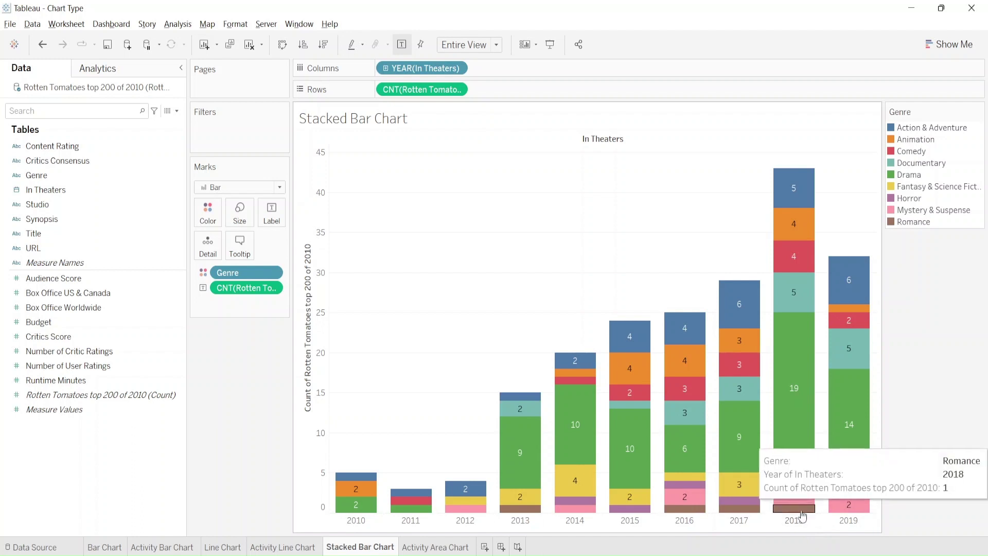
mouse_move(799, 263)
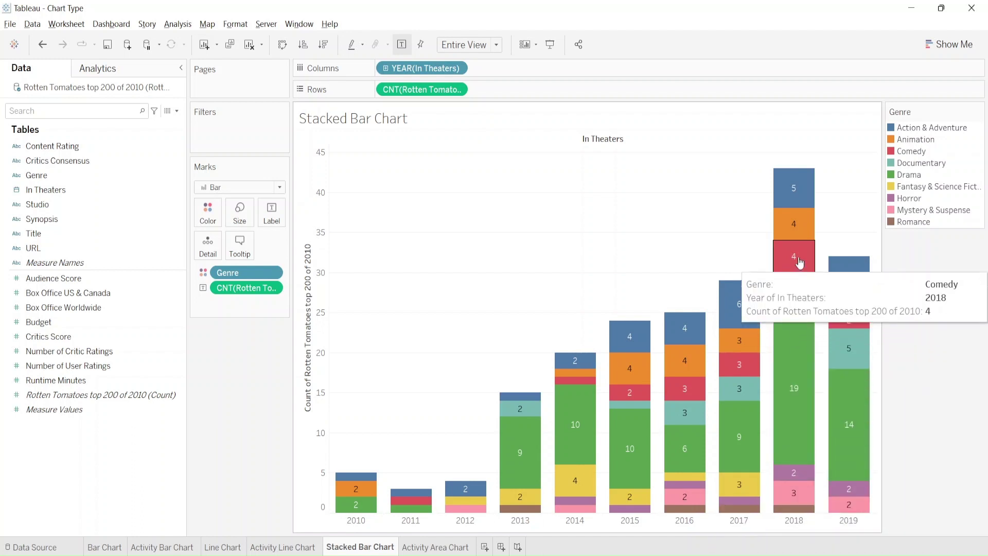
mouse_move(795, 304)
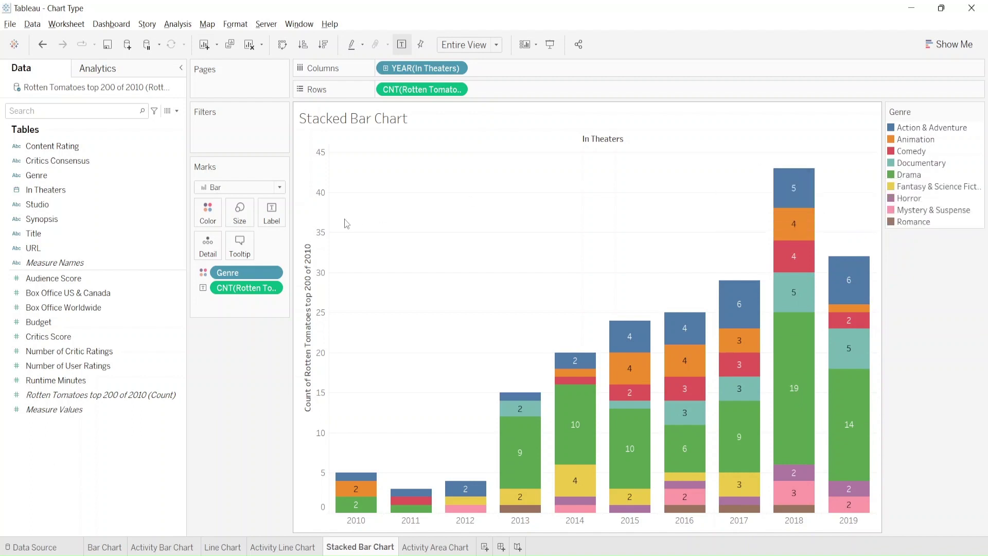
mouse_move(799, 459)
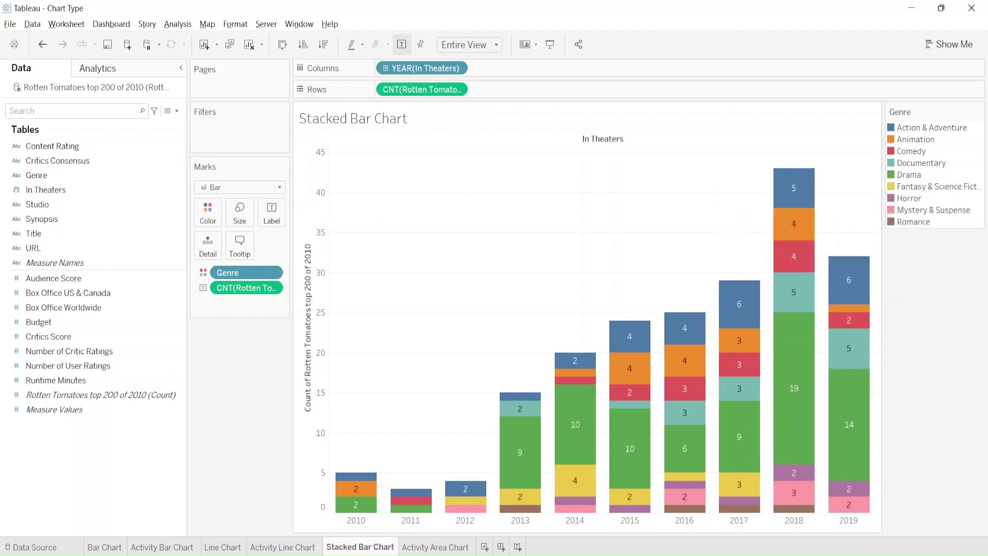
left_click(636, 533)
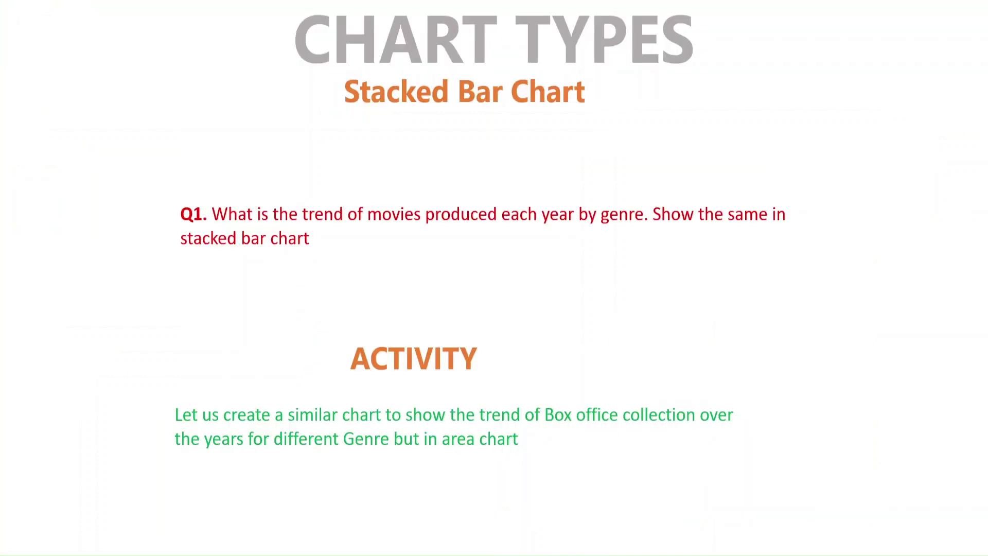
key("Left")
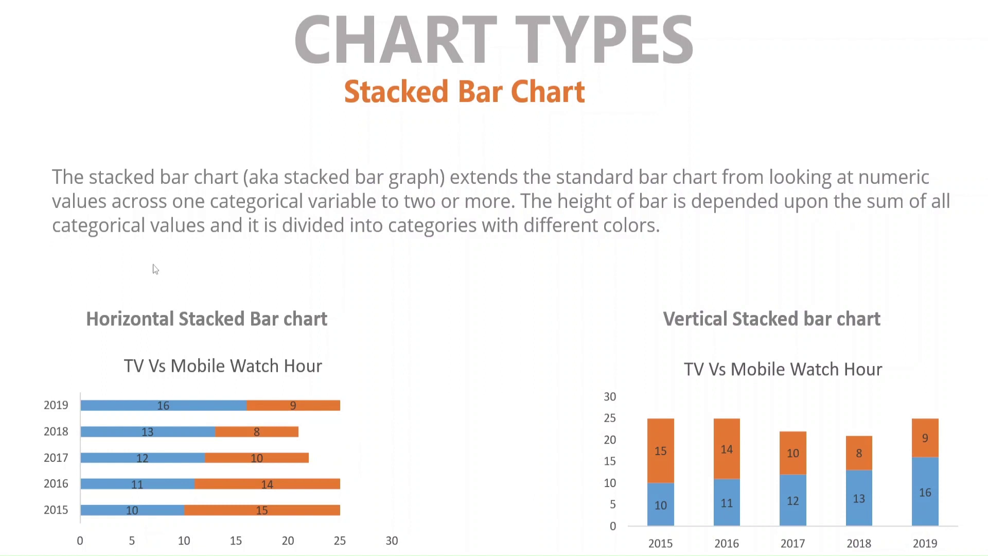
key("Right")
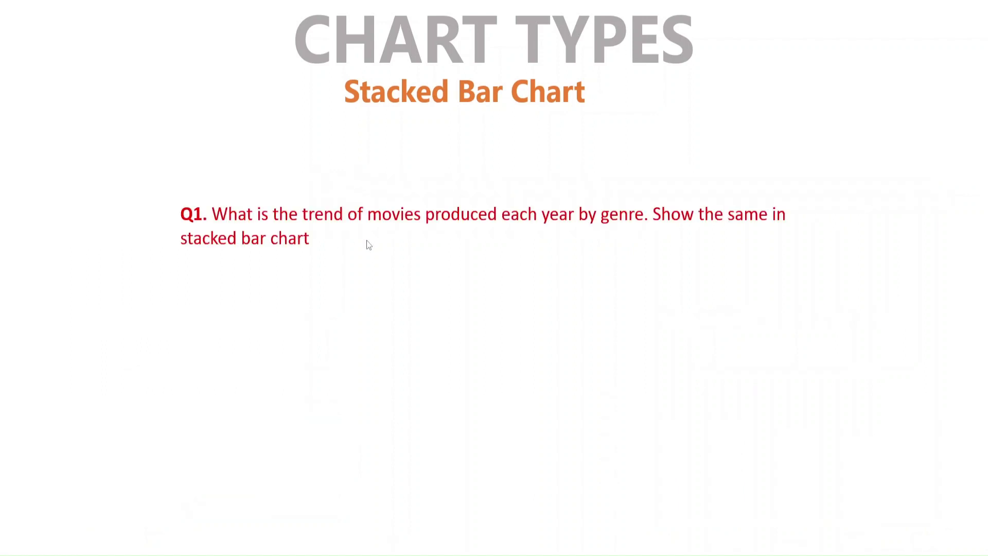
key("Right")
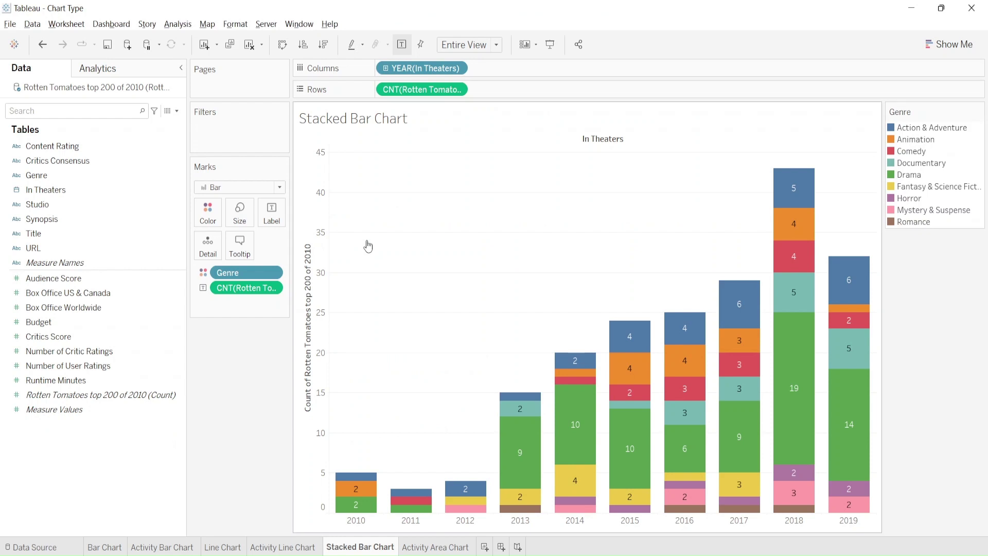
Compare the Activity Area Chart worksheet with the Activity Line Chart and Stacked Bar Chart worksheets, ending on the area chart.
left_click(434, 550)
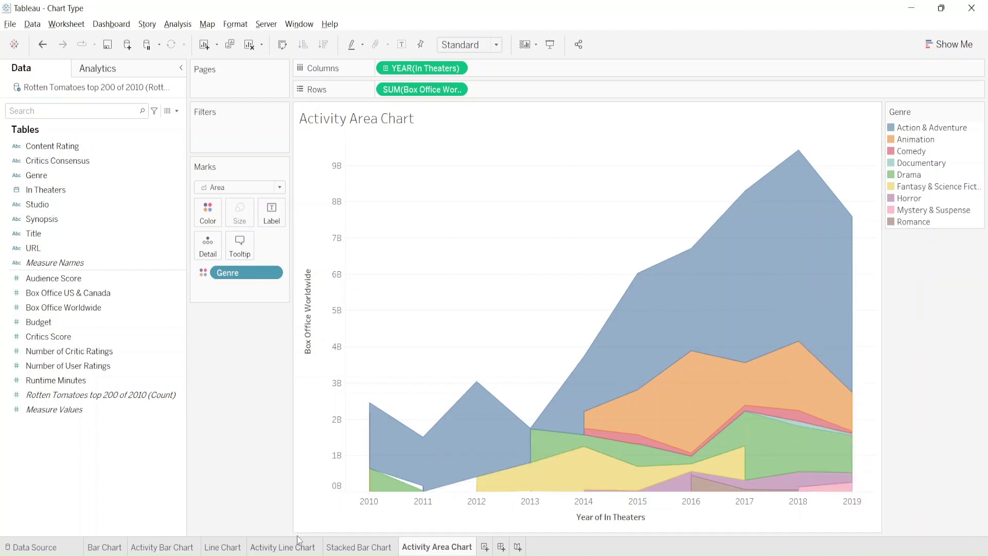
left_click(280, 549)
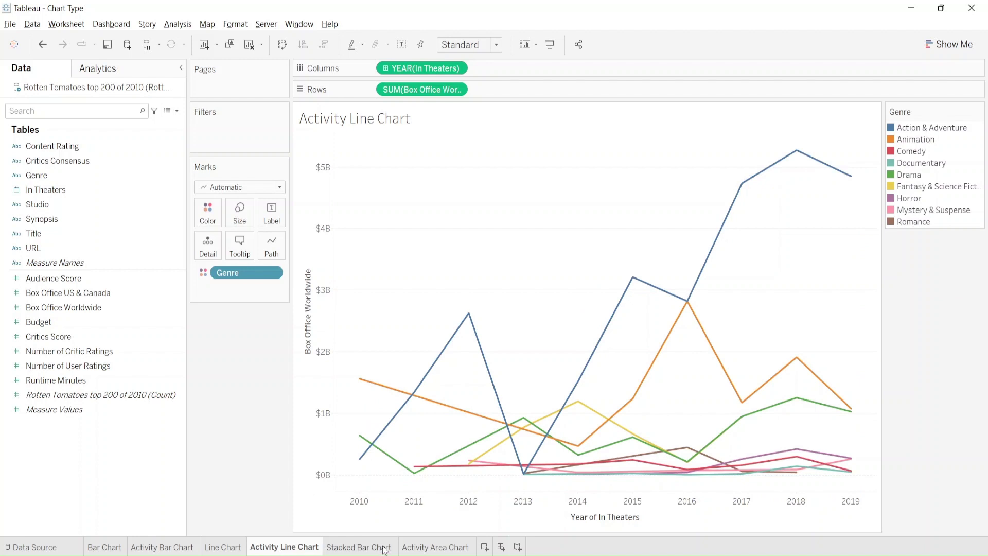
left_click(358, 548)
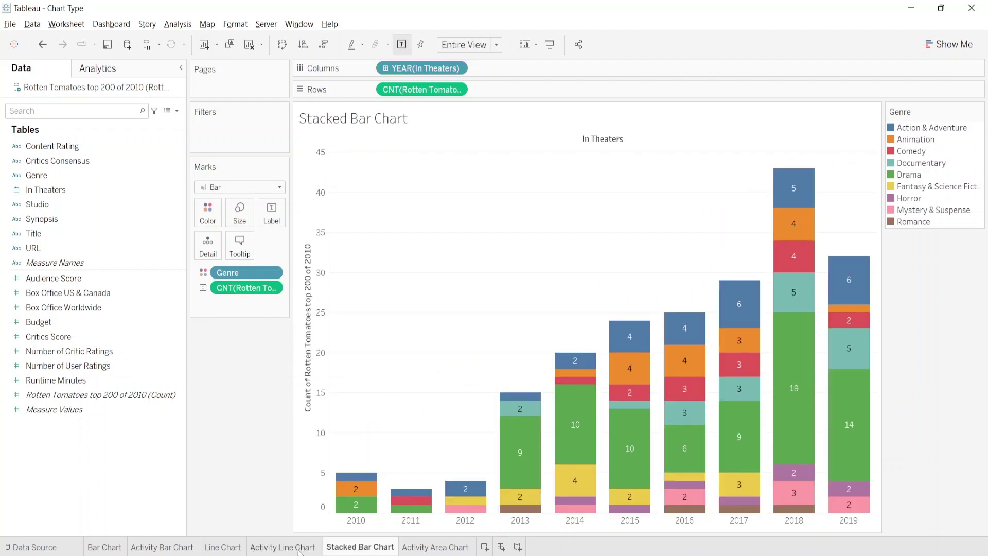
left_click(415, 549)
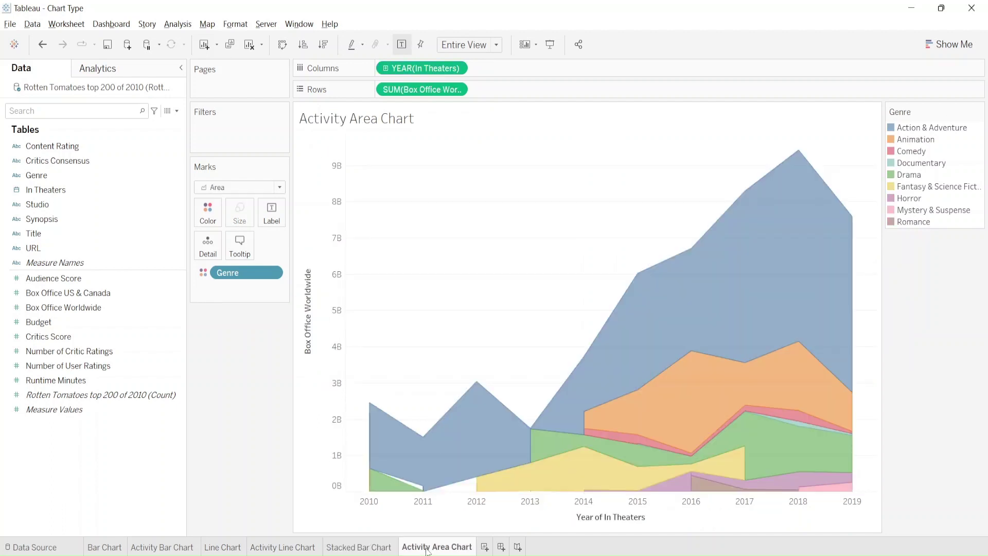
left_click(346, 550)
left_click(419, 550)
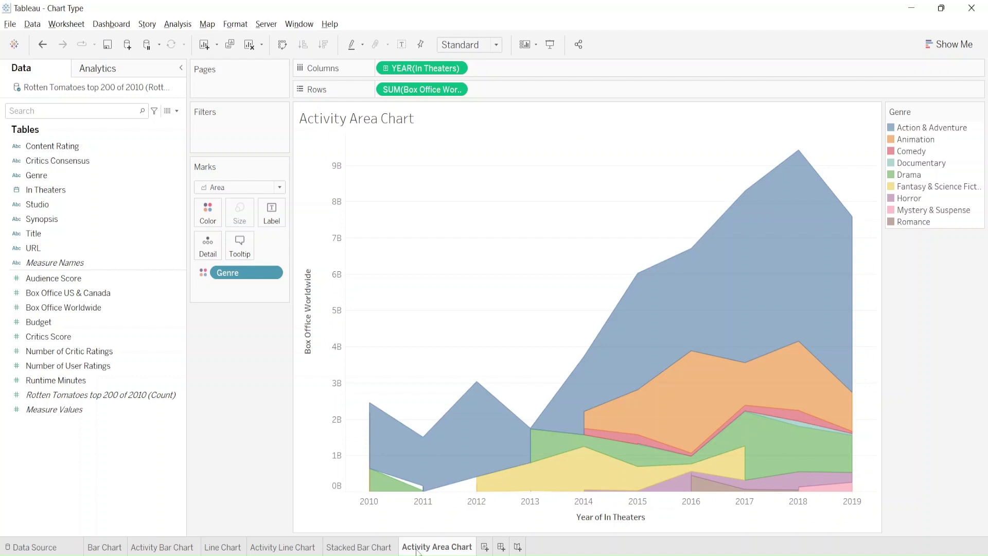
mouse_move(375, 405)
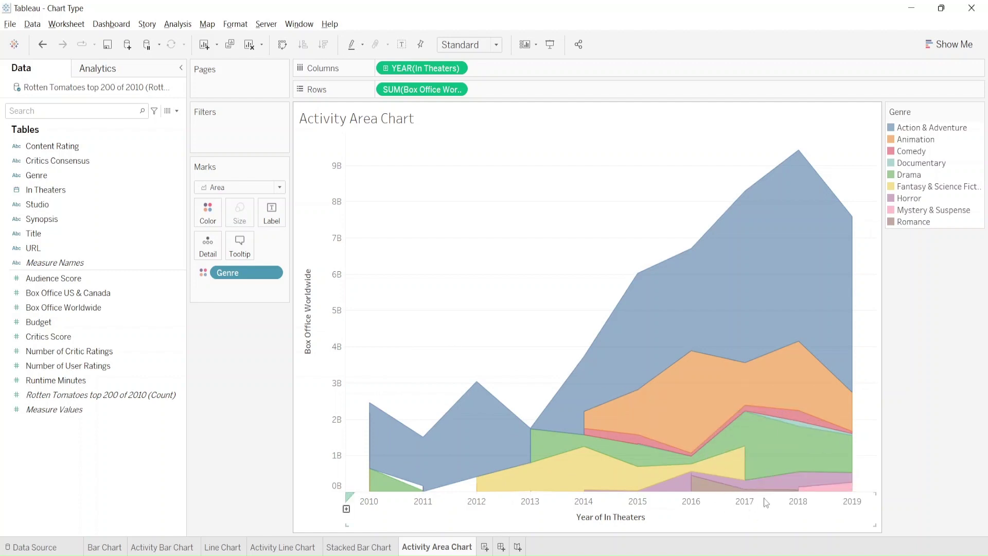
mouse_move(796, 354)
Switch to the Google Meet call and admit both participants waiting to join.
key("alt+Tab")
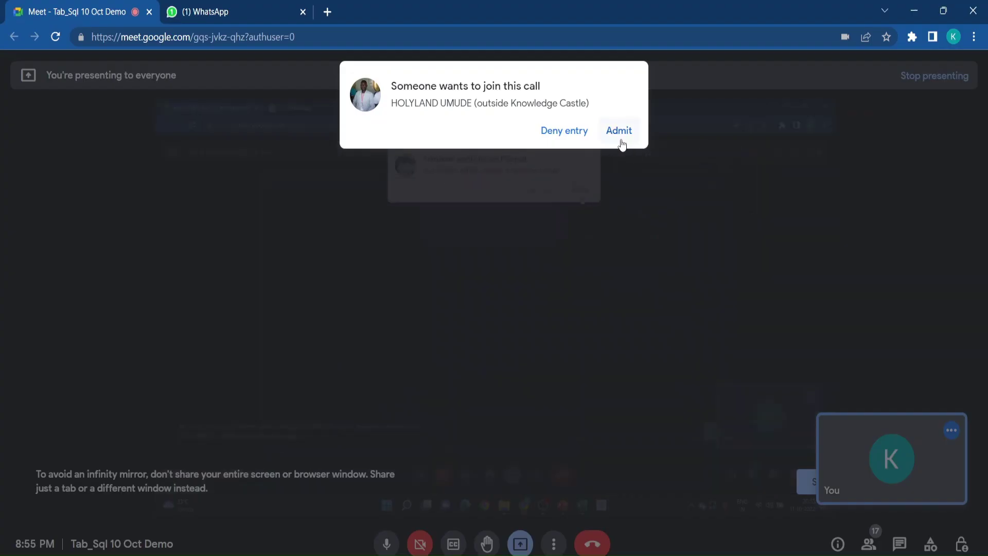
left_click(620, 140)
key("alt+Tab")
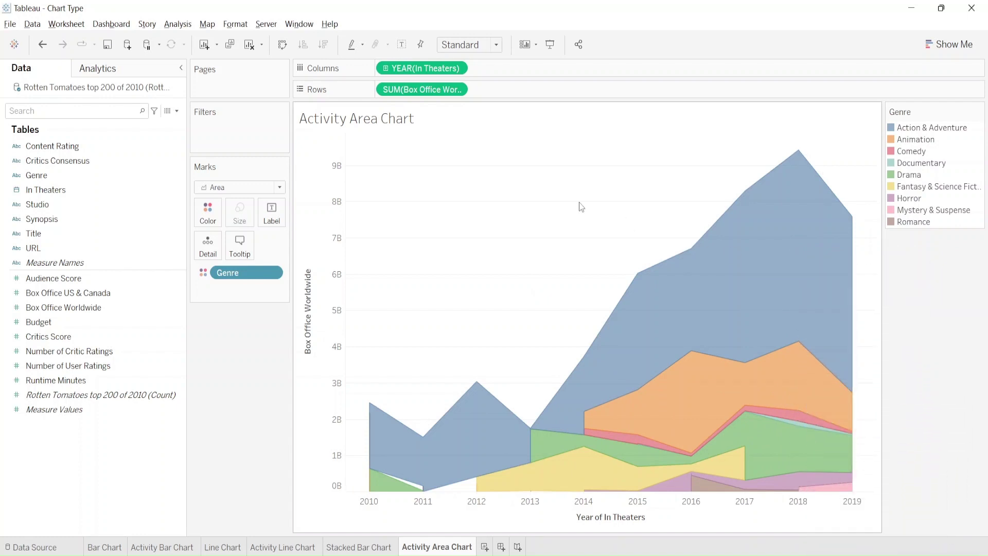
key("alt+Tab")
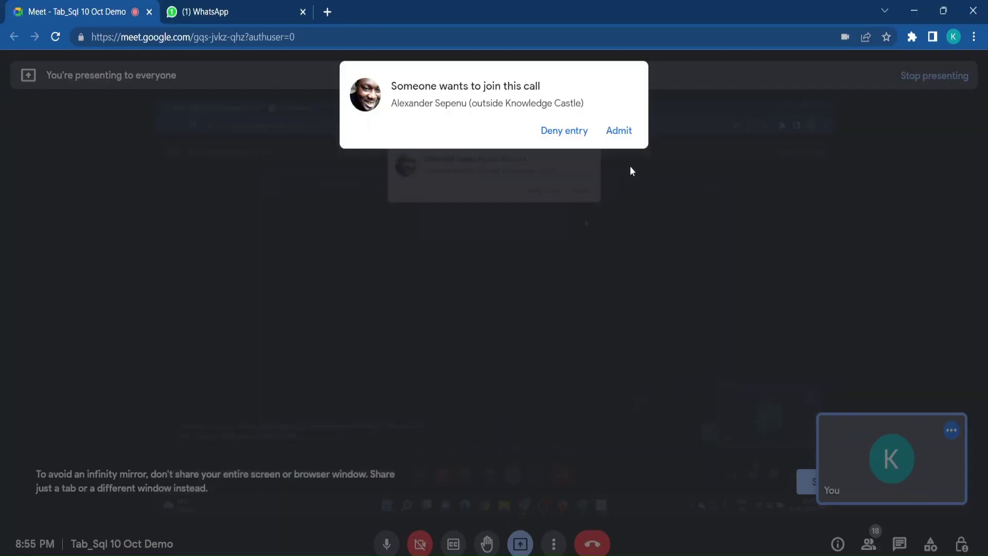
left_click(628, 136)
key("alt+Tab")
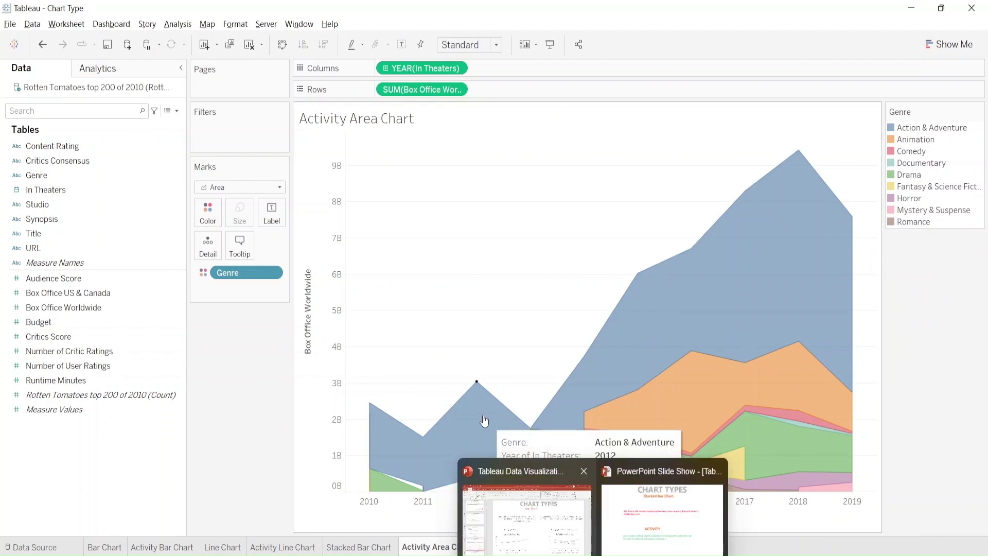
key("alt+Tab")
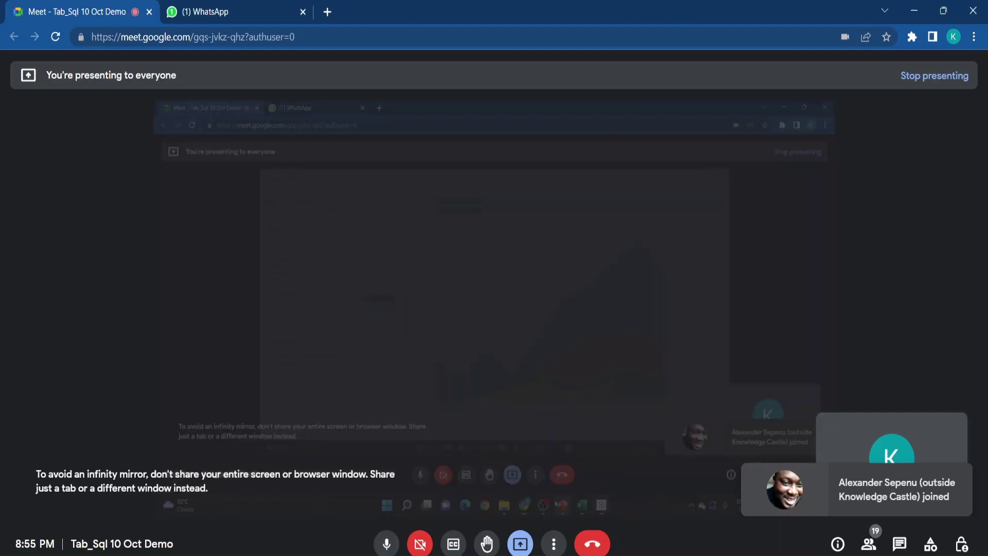